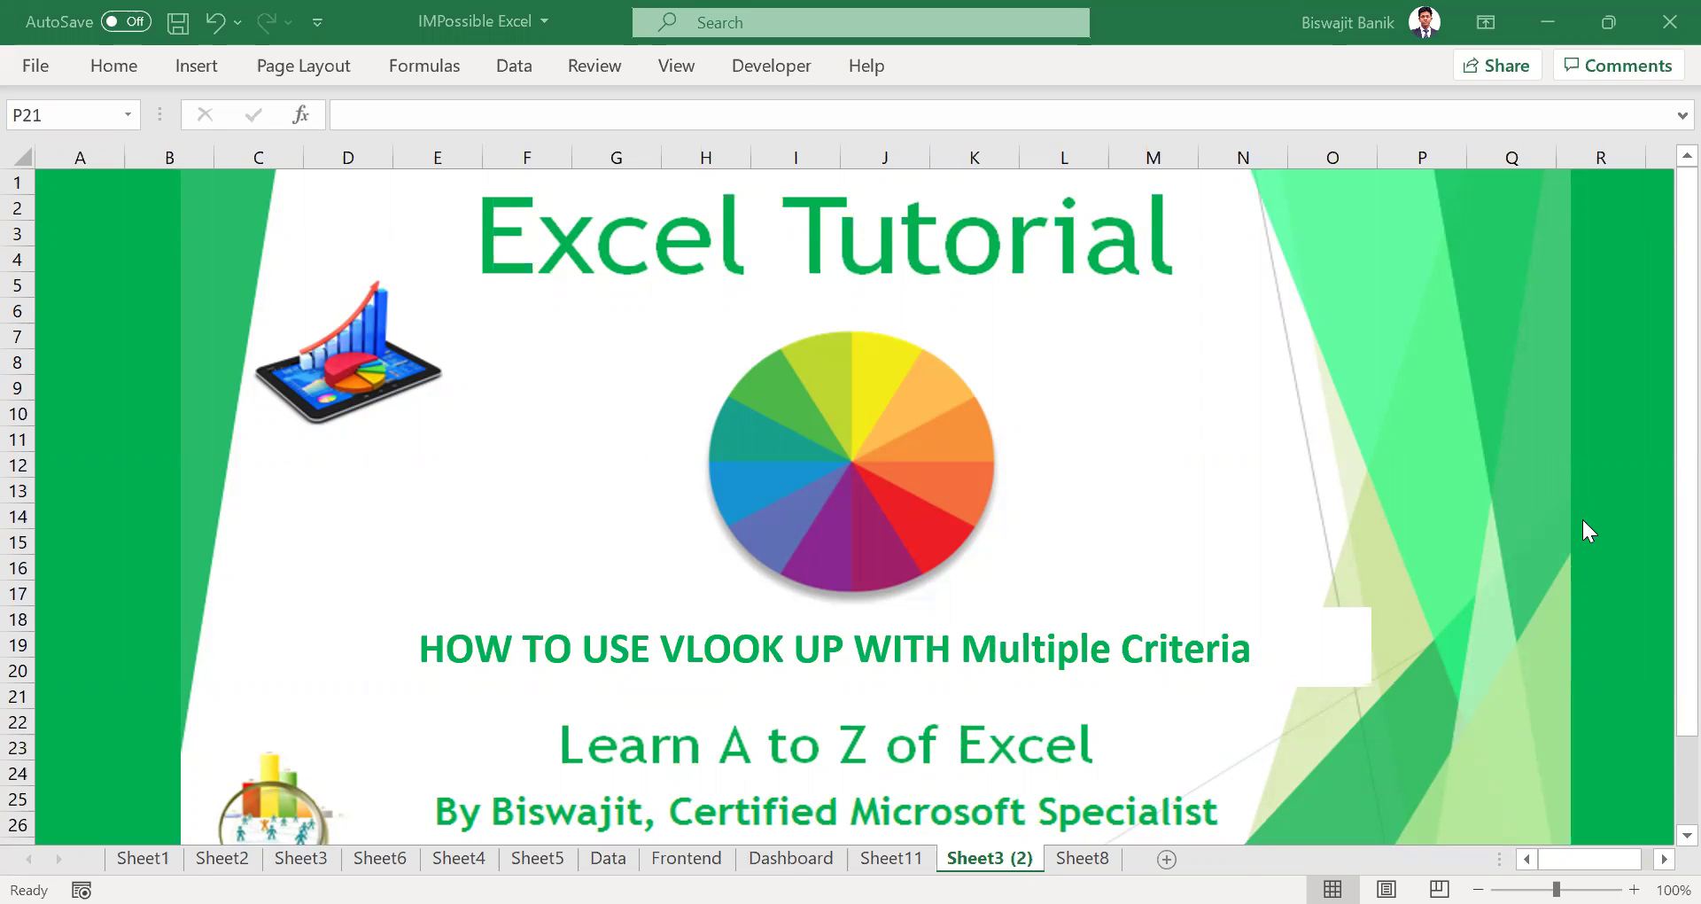
click(1082, 857)
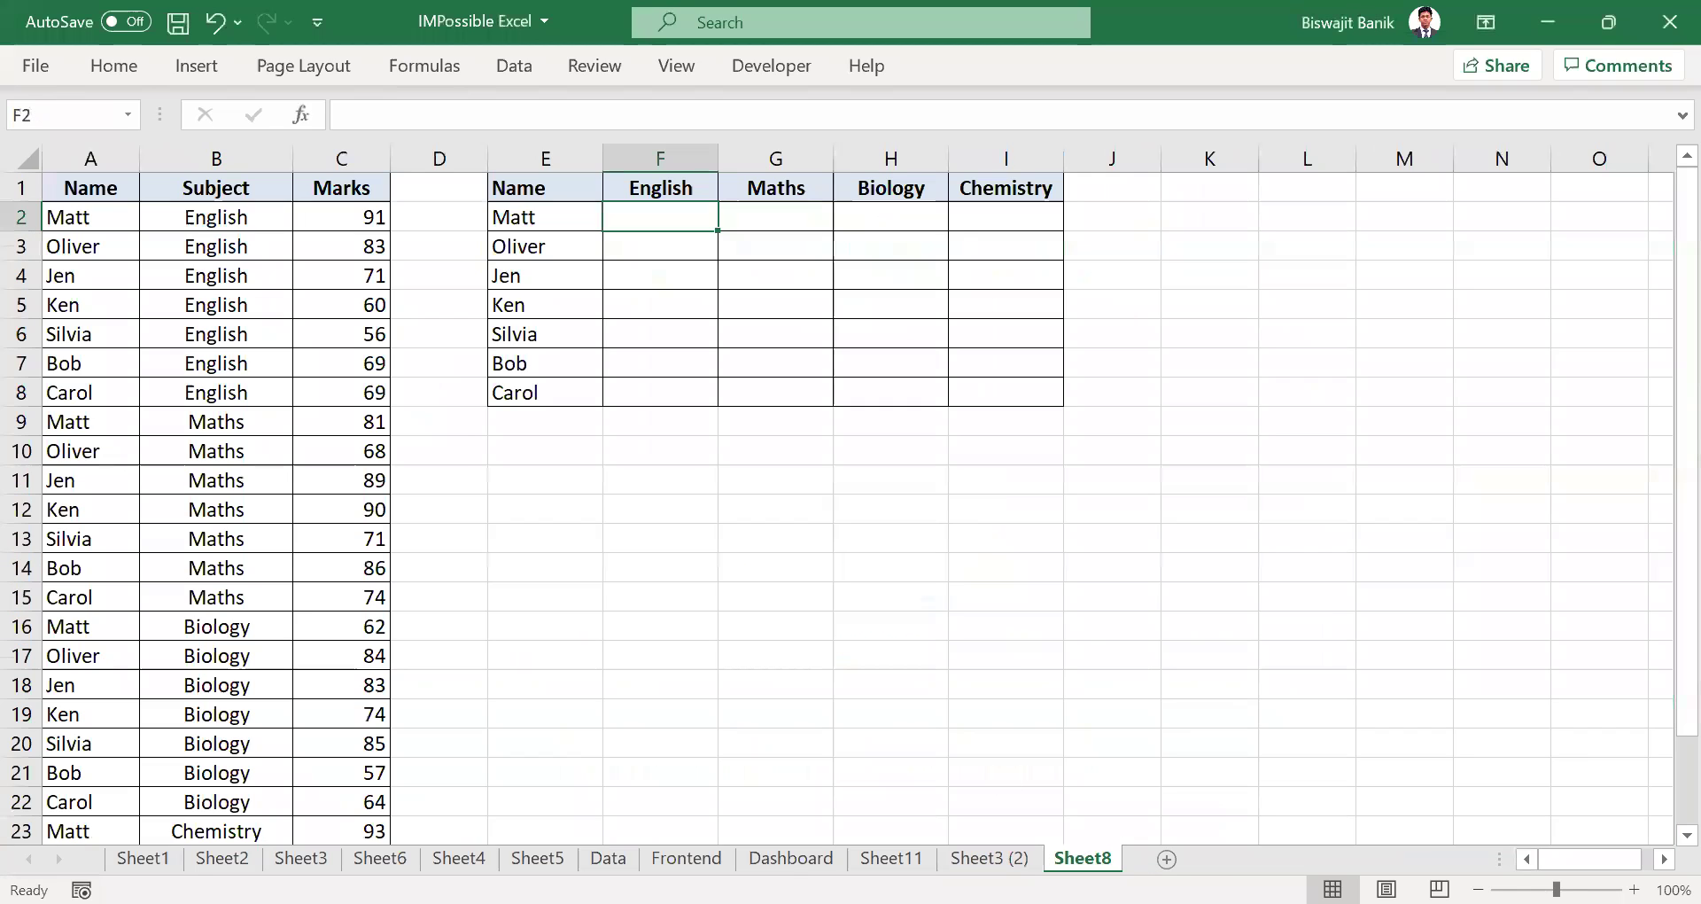
click(92, 158)
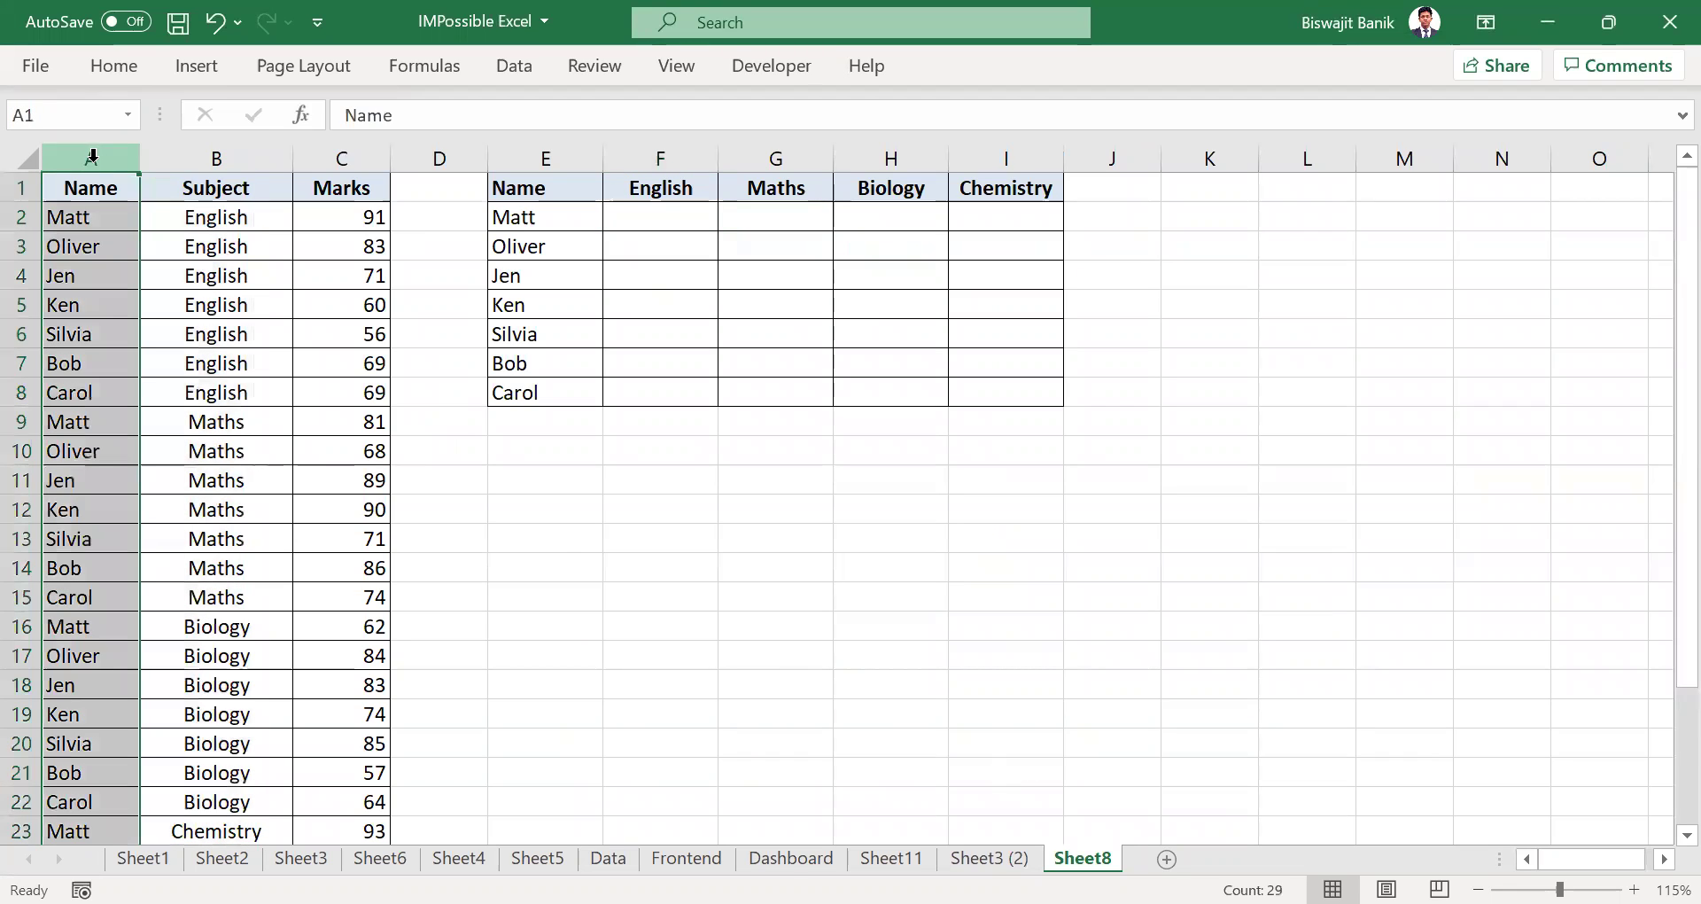
click(216, 158)
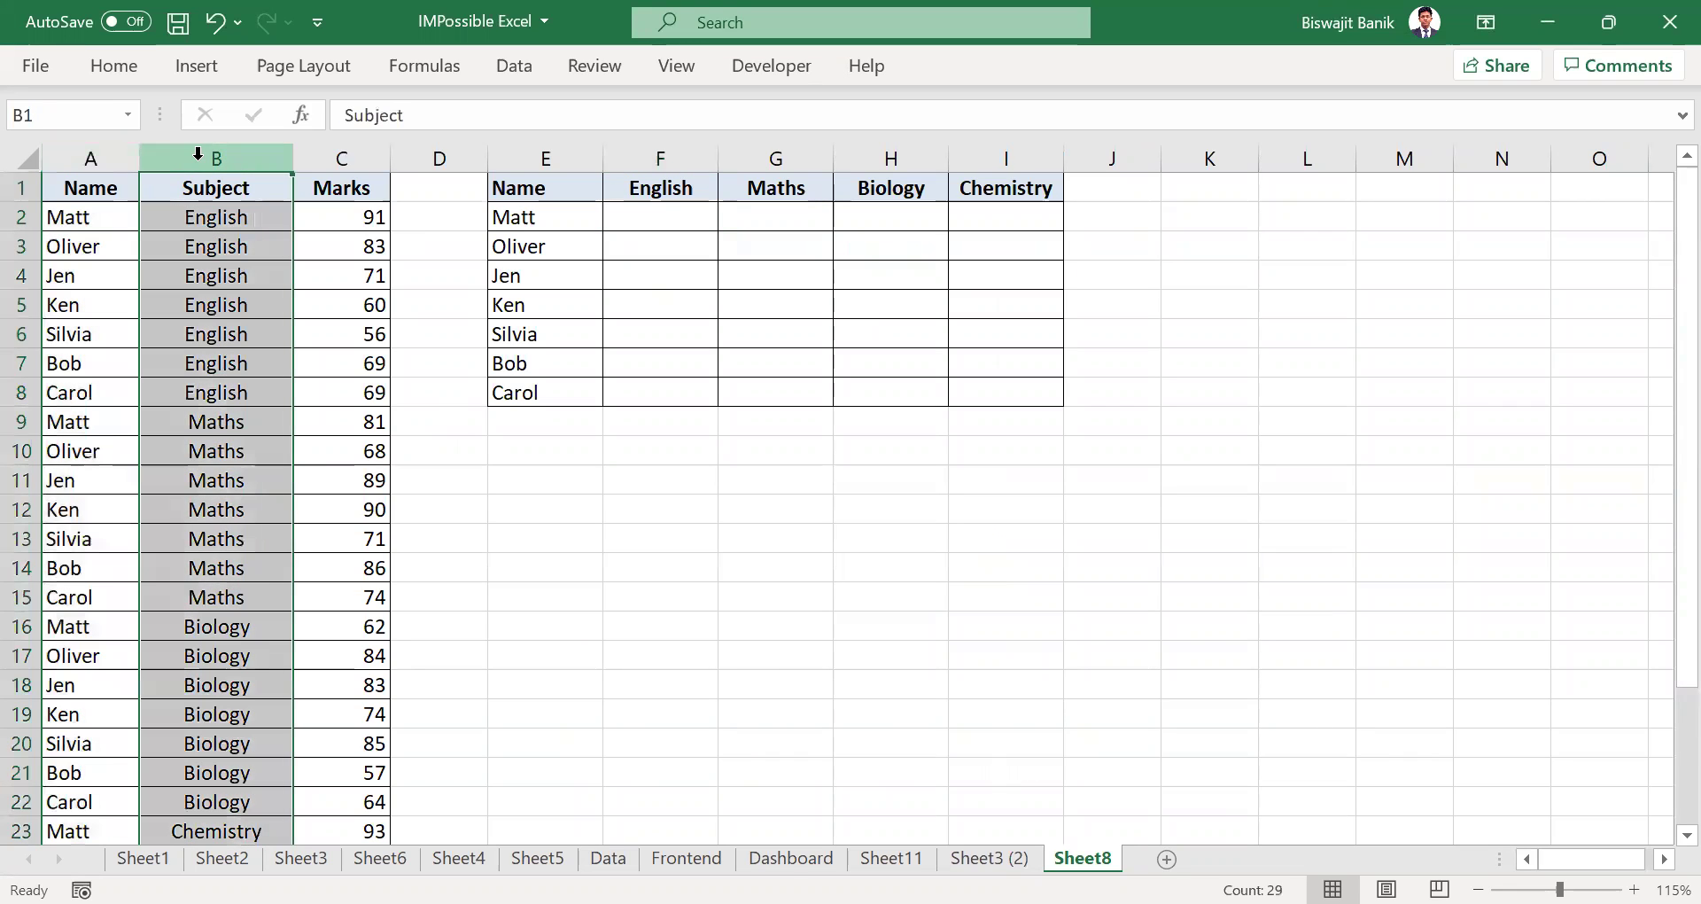
click(349, 153)
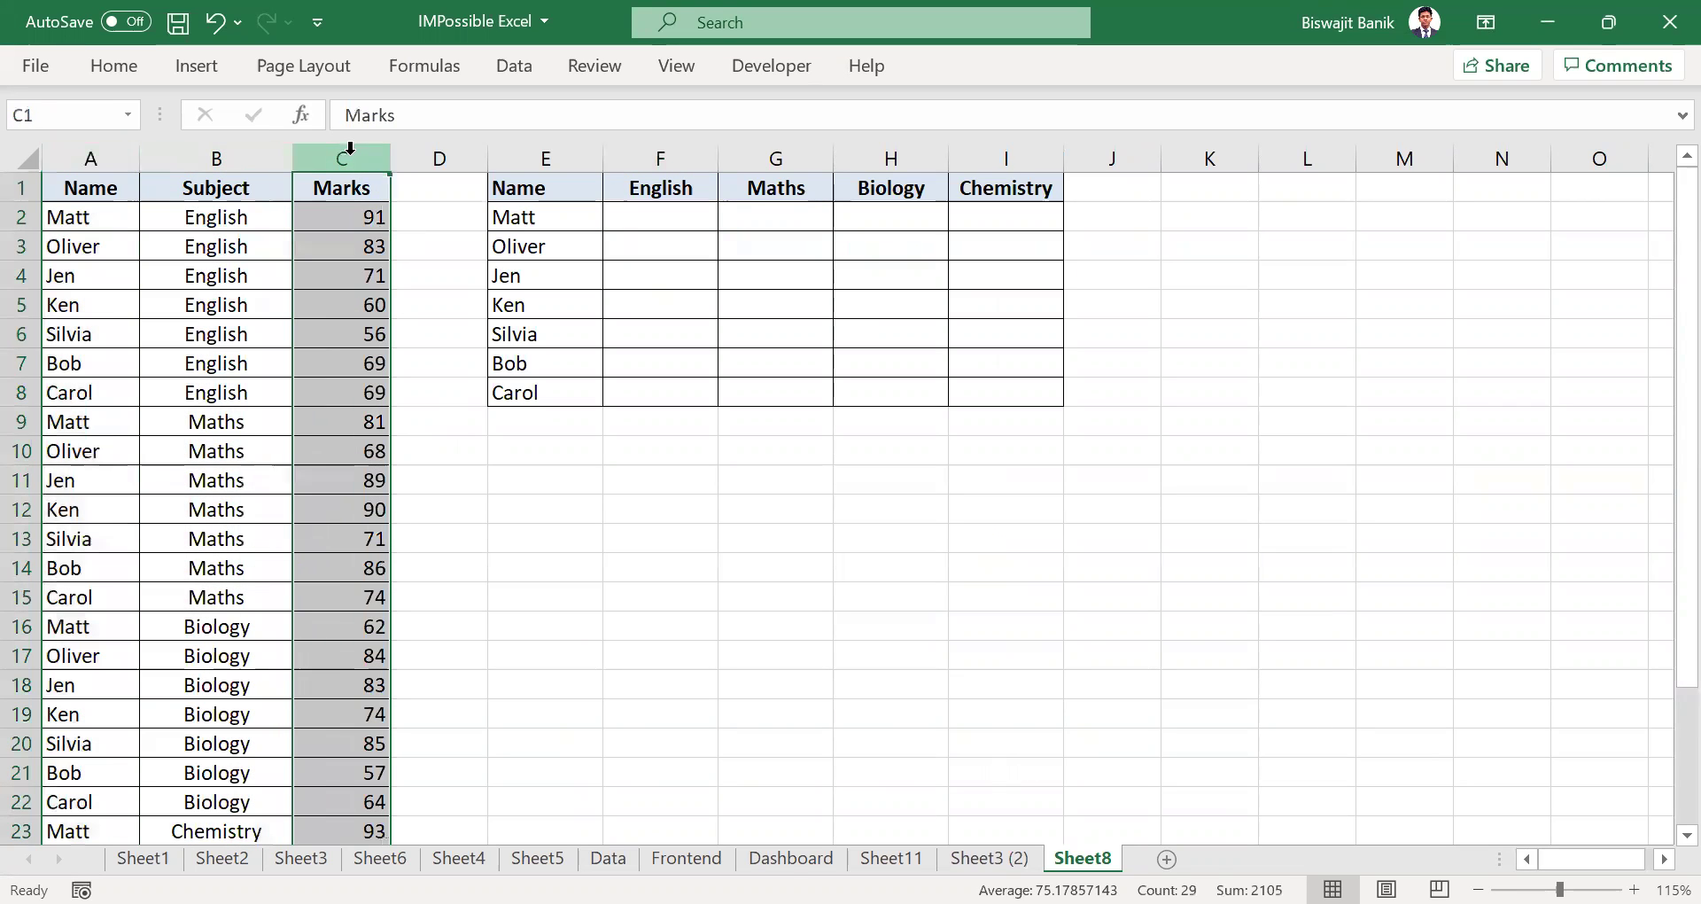
click(93, 186)
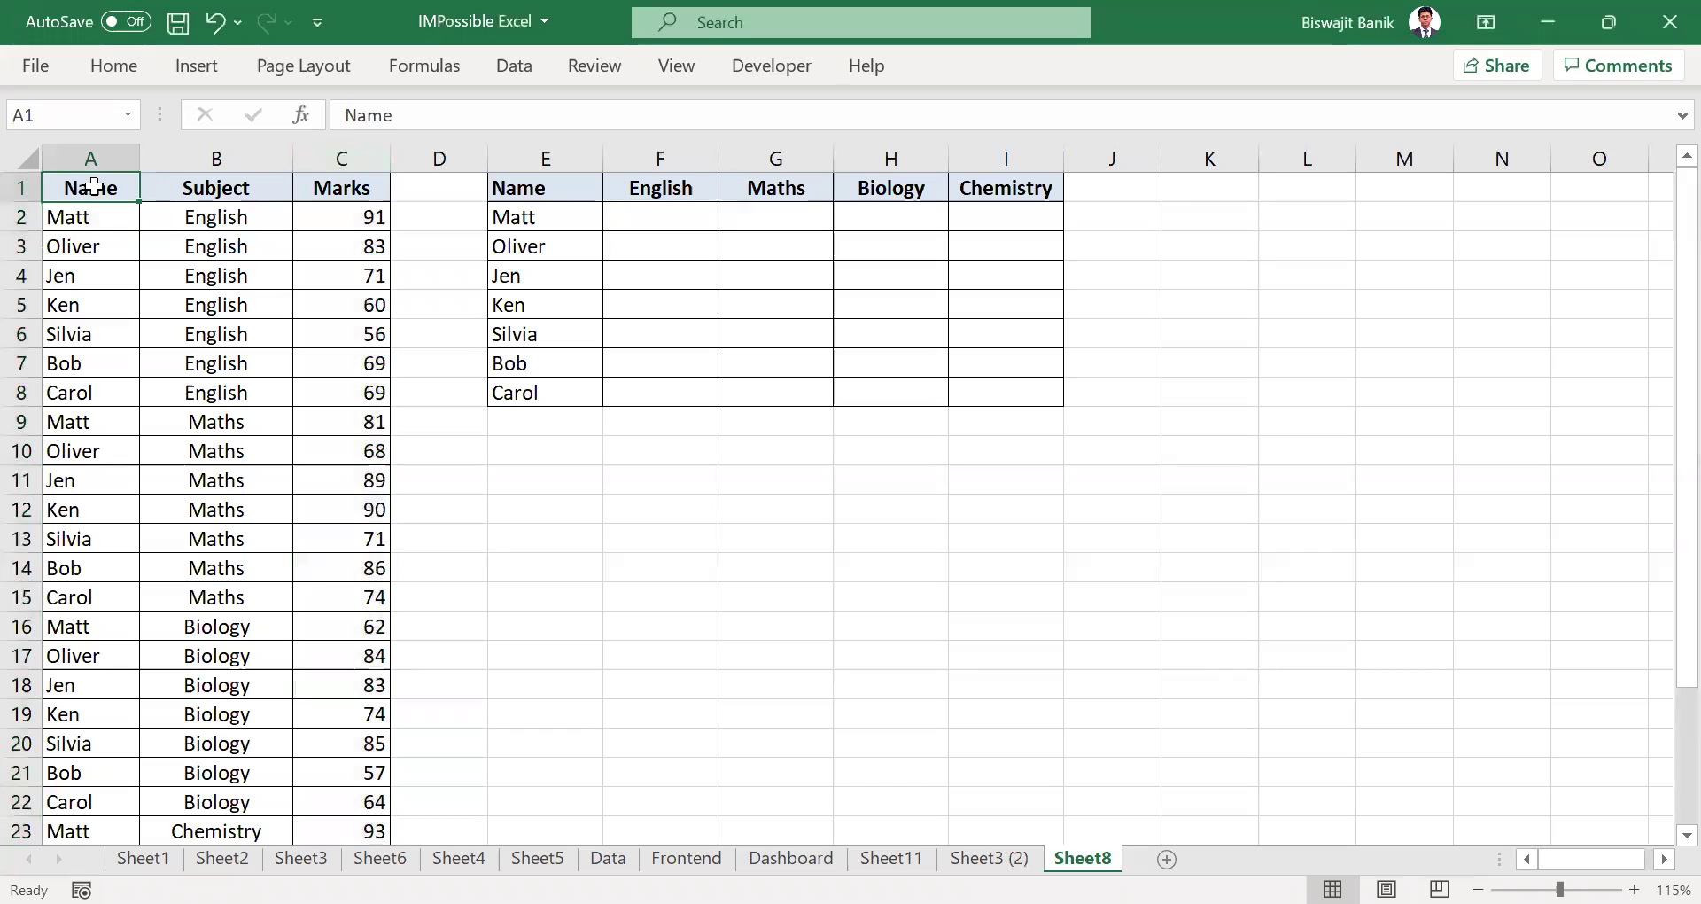
key(ctrl+shift+l)
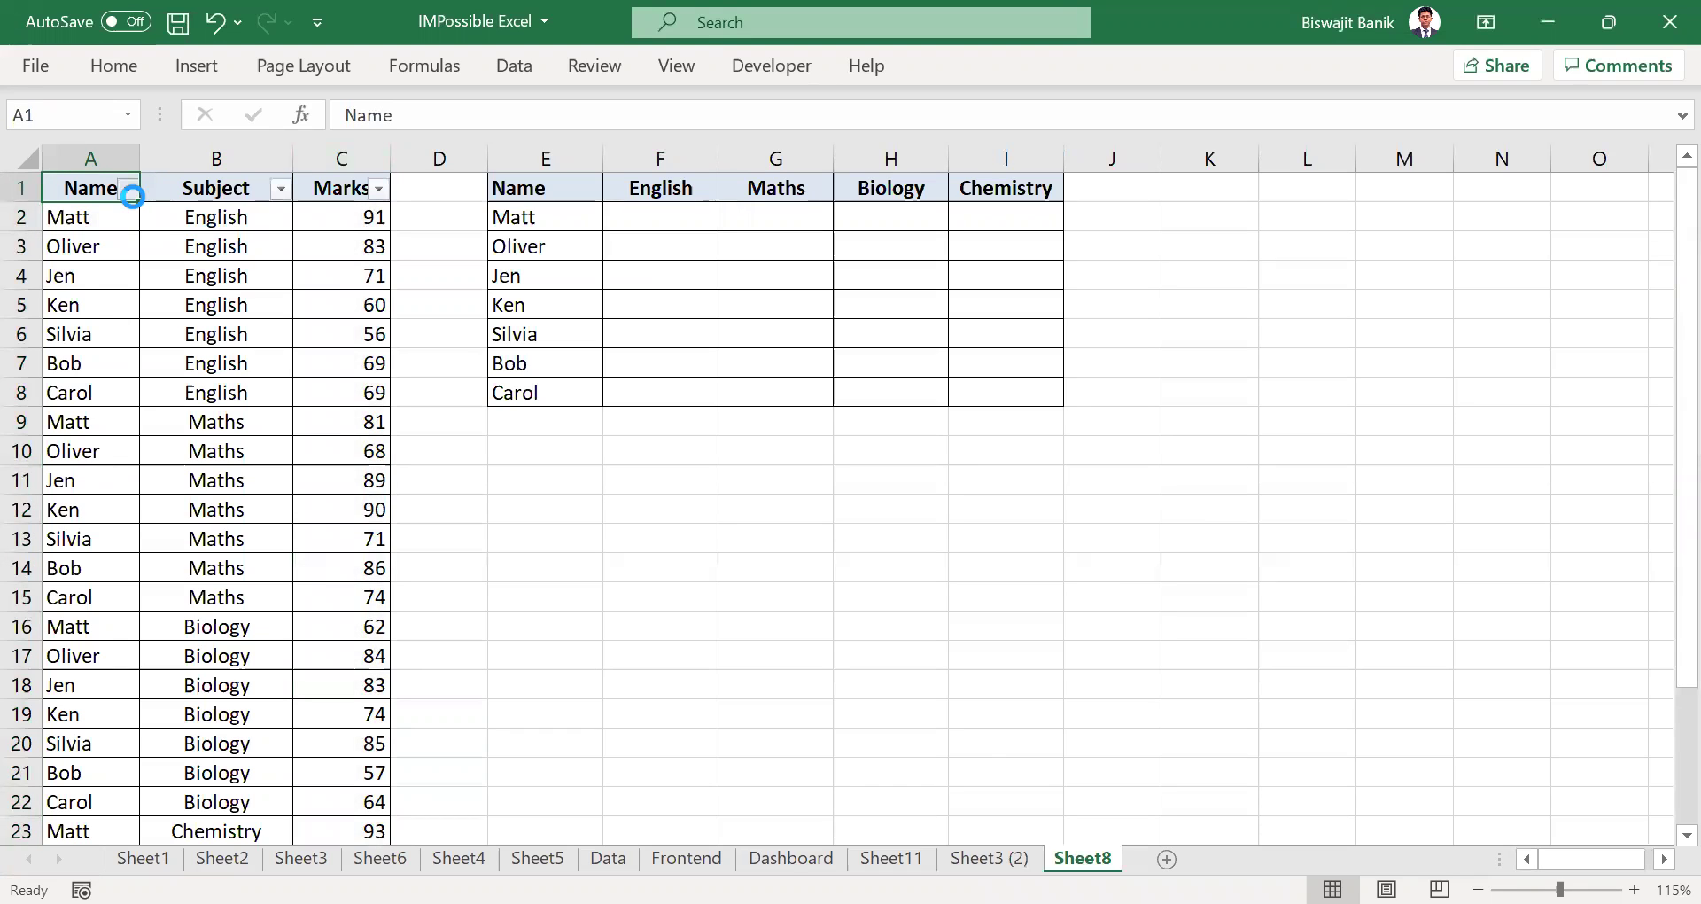
click(129, 188)
click(106, 507)
click(96, 633)
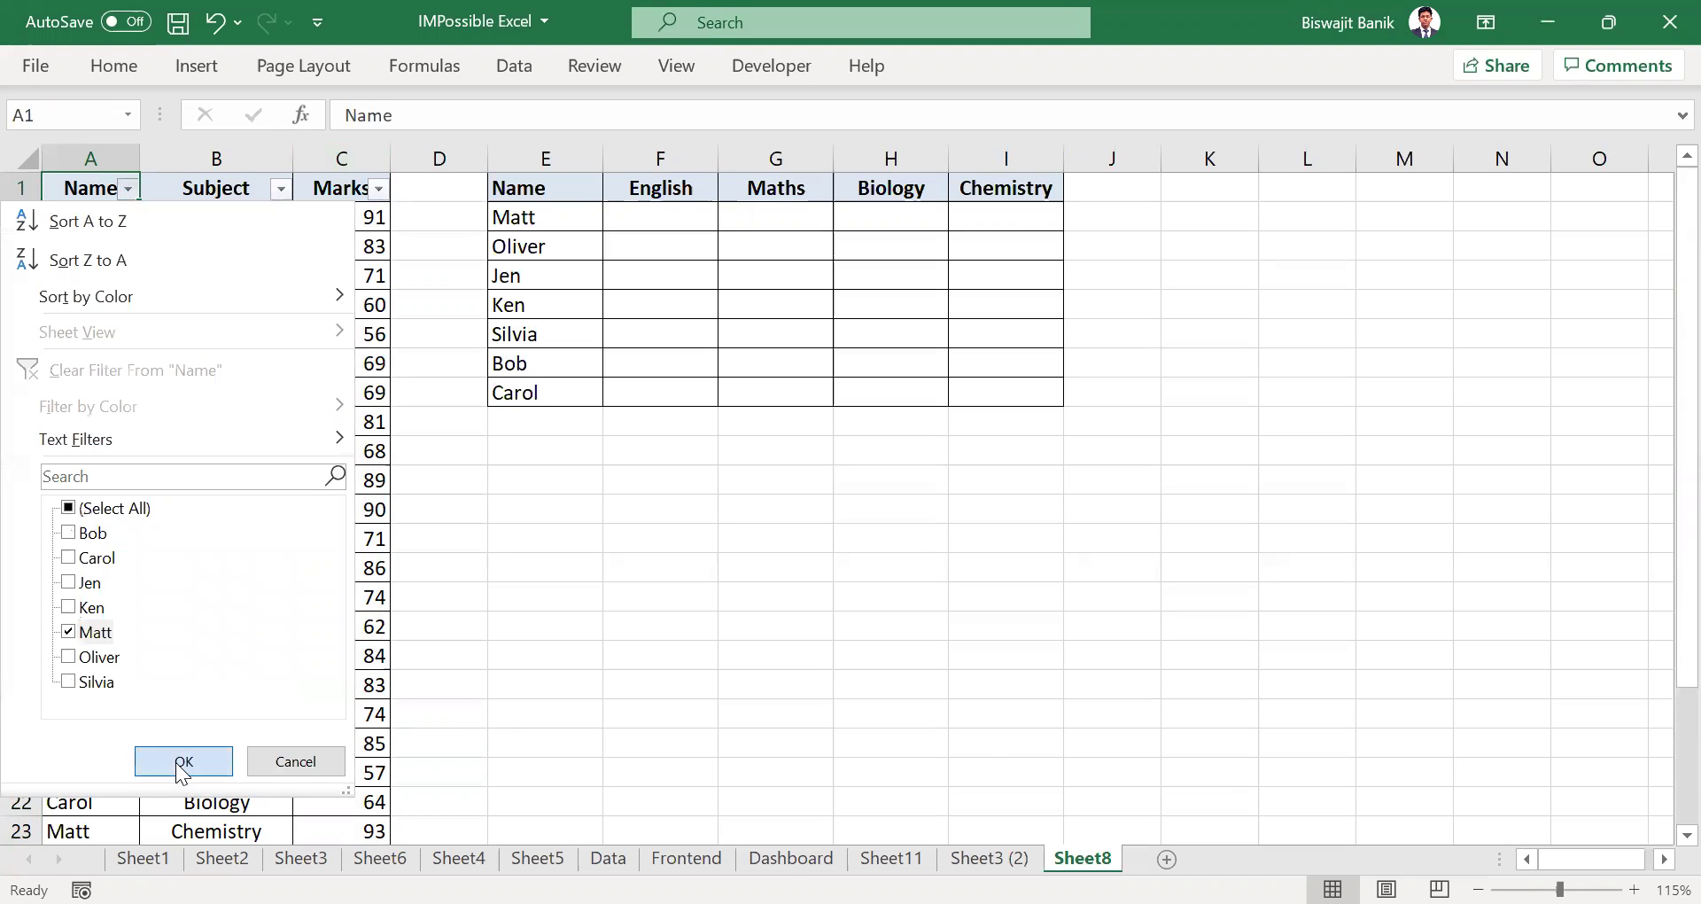
click(184, 761)
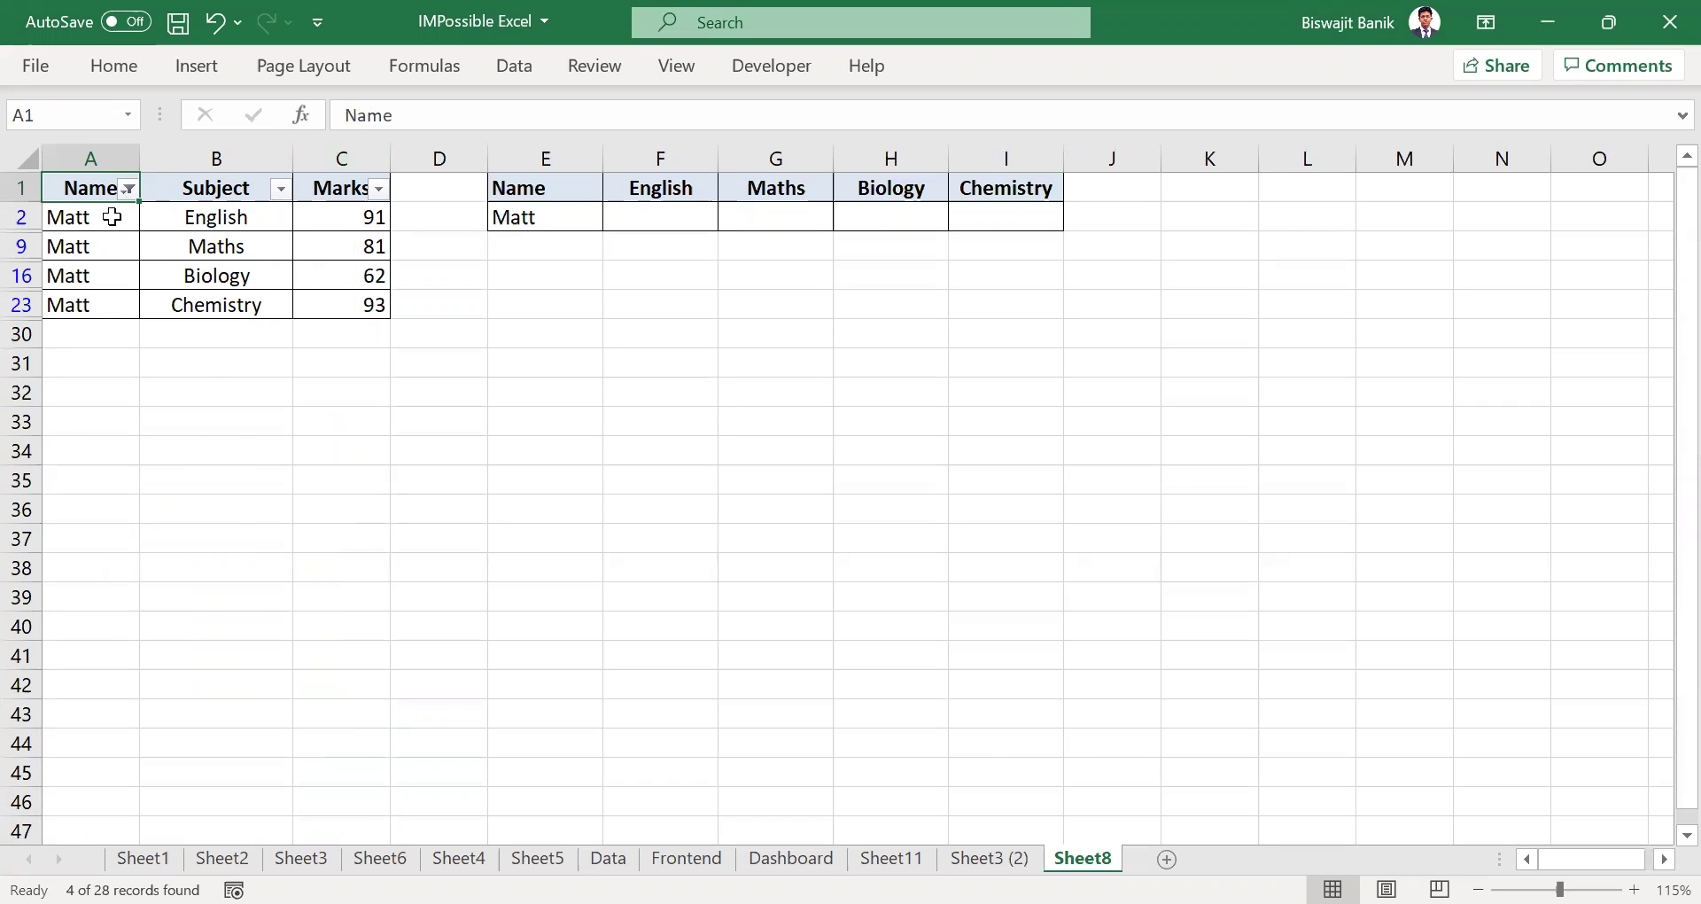
key(ctrl+shift+l)
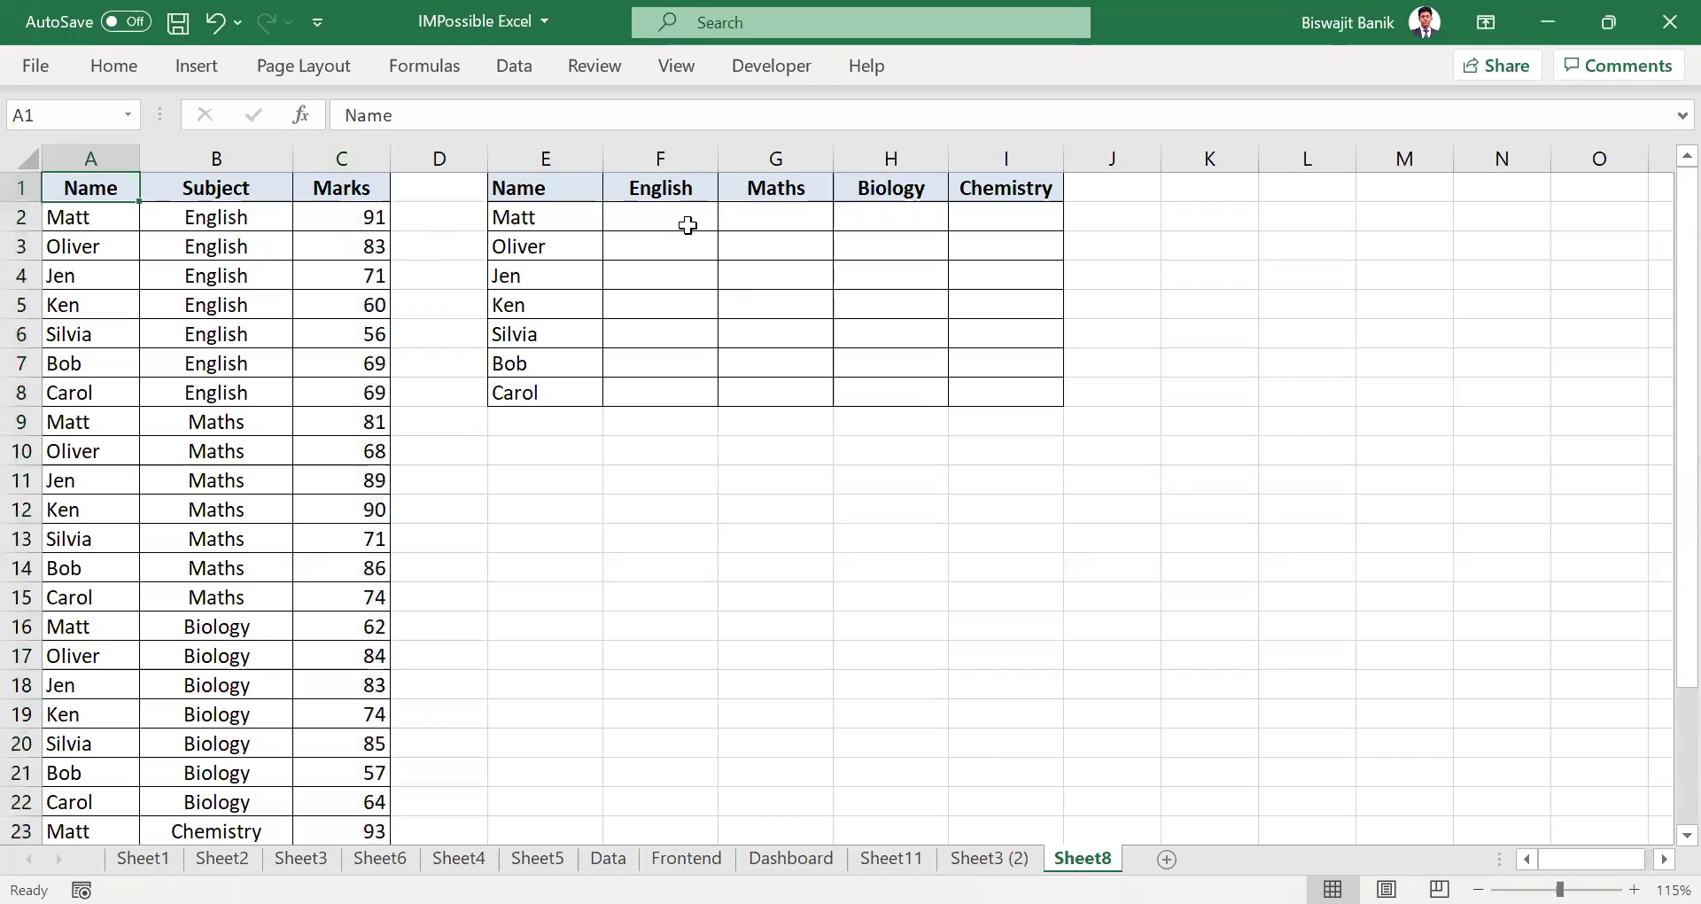
Enter =VLOOKUP(E2,A:C,3,0) in F2 so Matt's English mark shows 91.
click(658, 220)
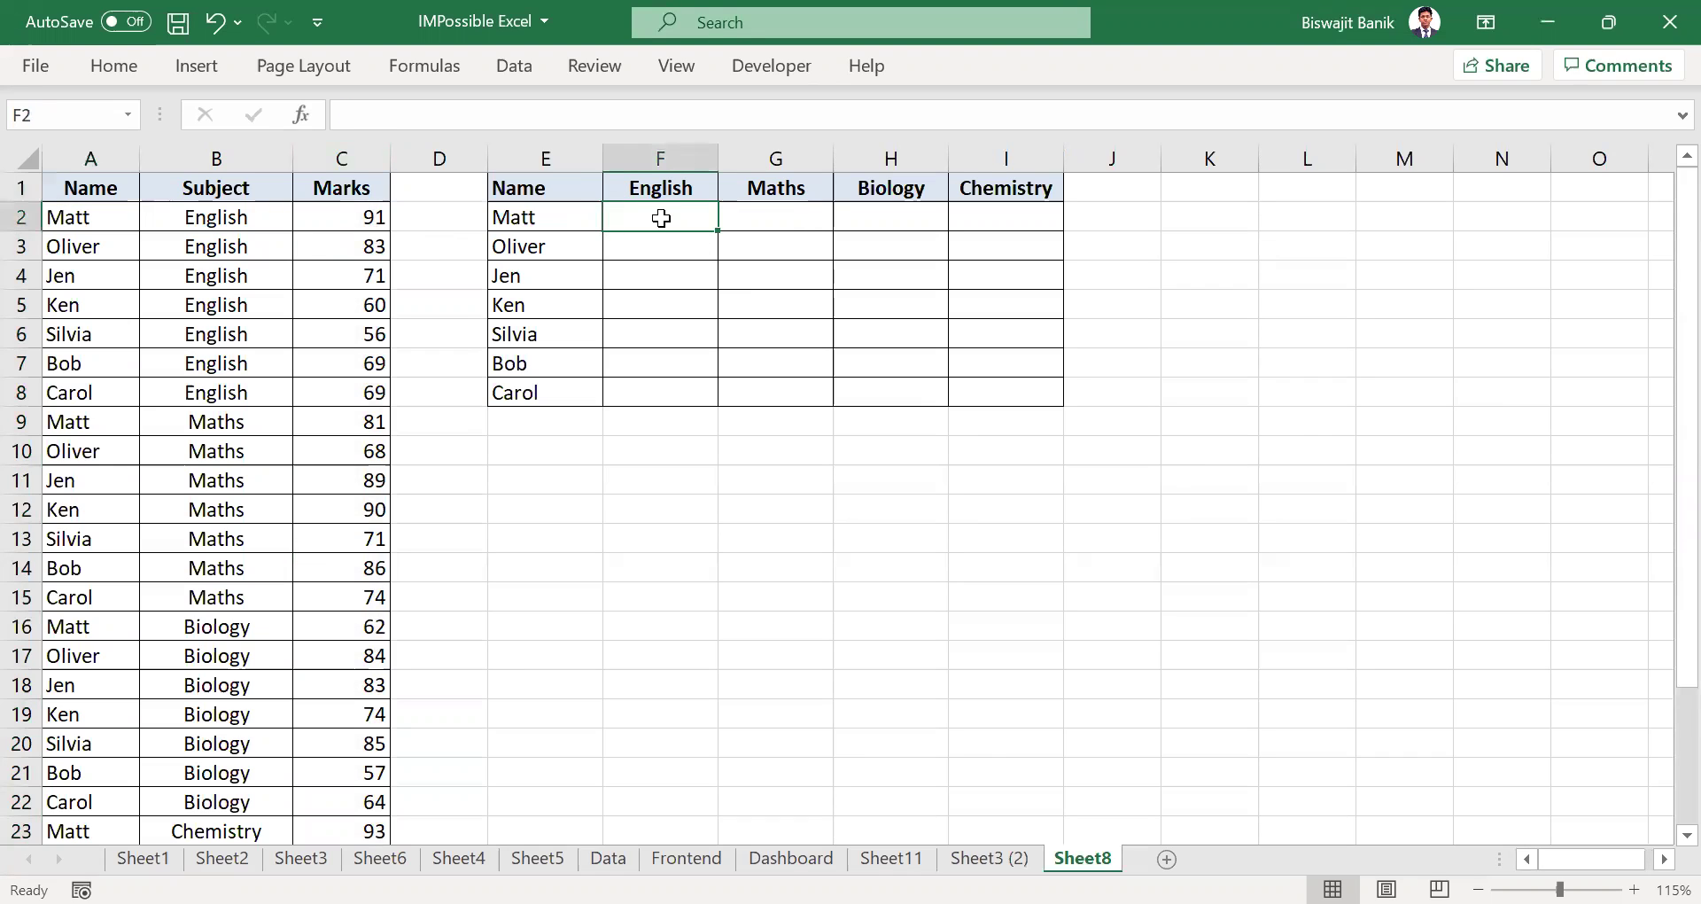
text(=)
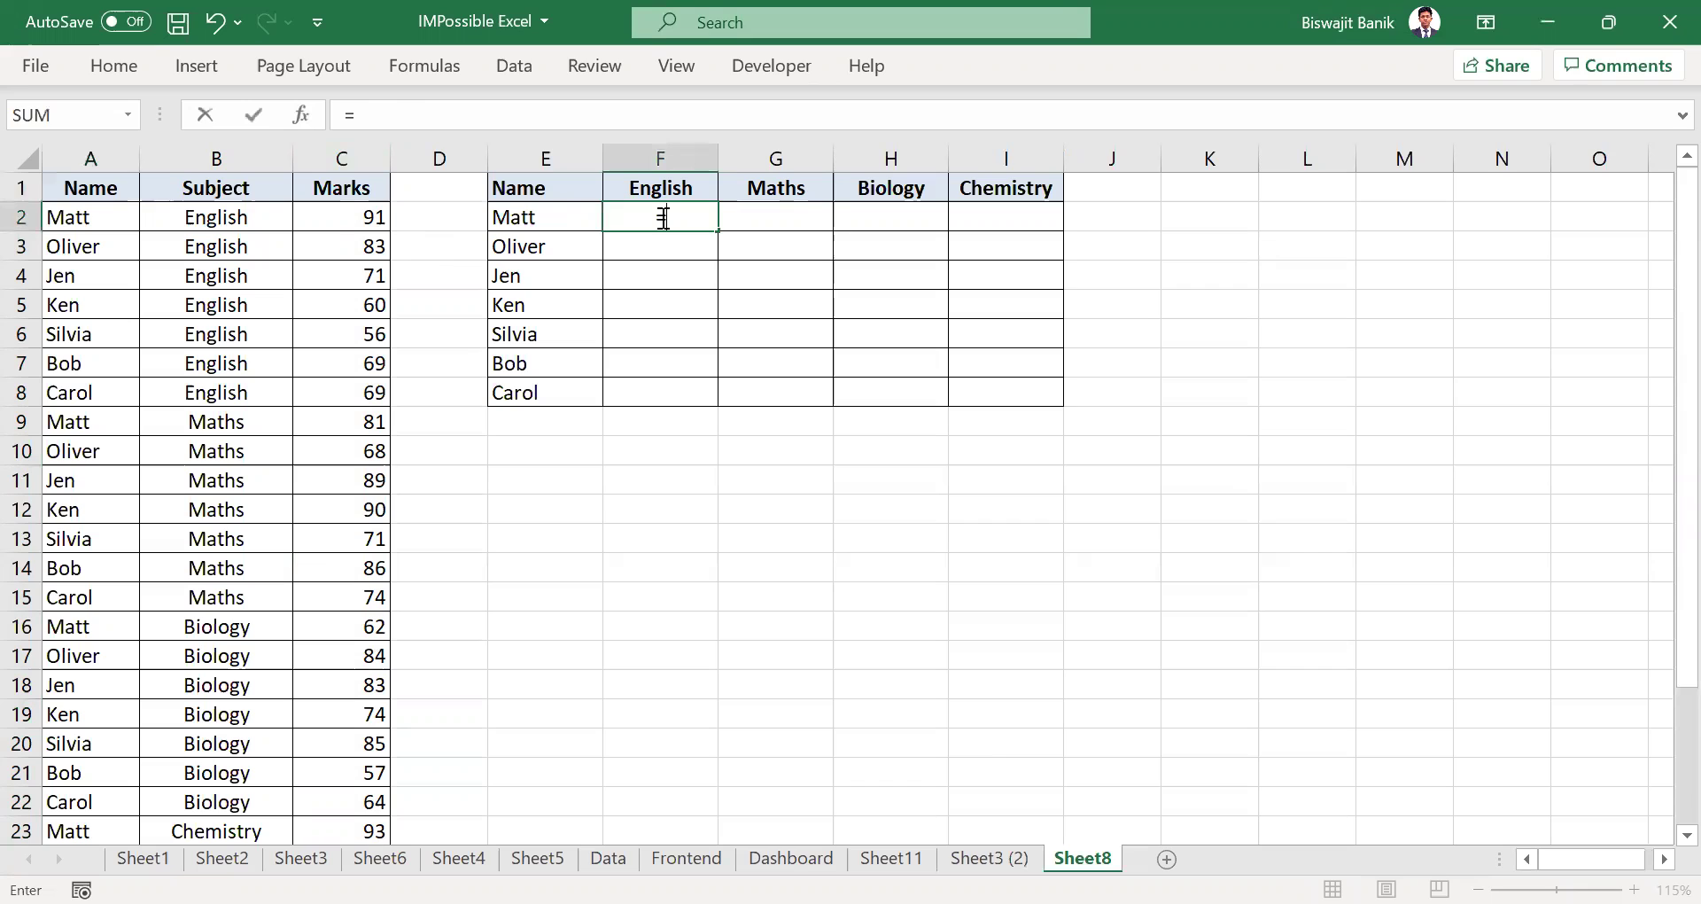
text(VLOOKUP()
key(Left)
text(,)
key(Left)
key(Left)
key(Left)
key(Left)
key(Left)
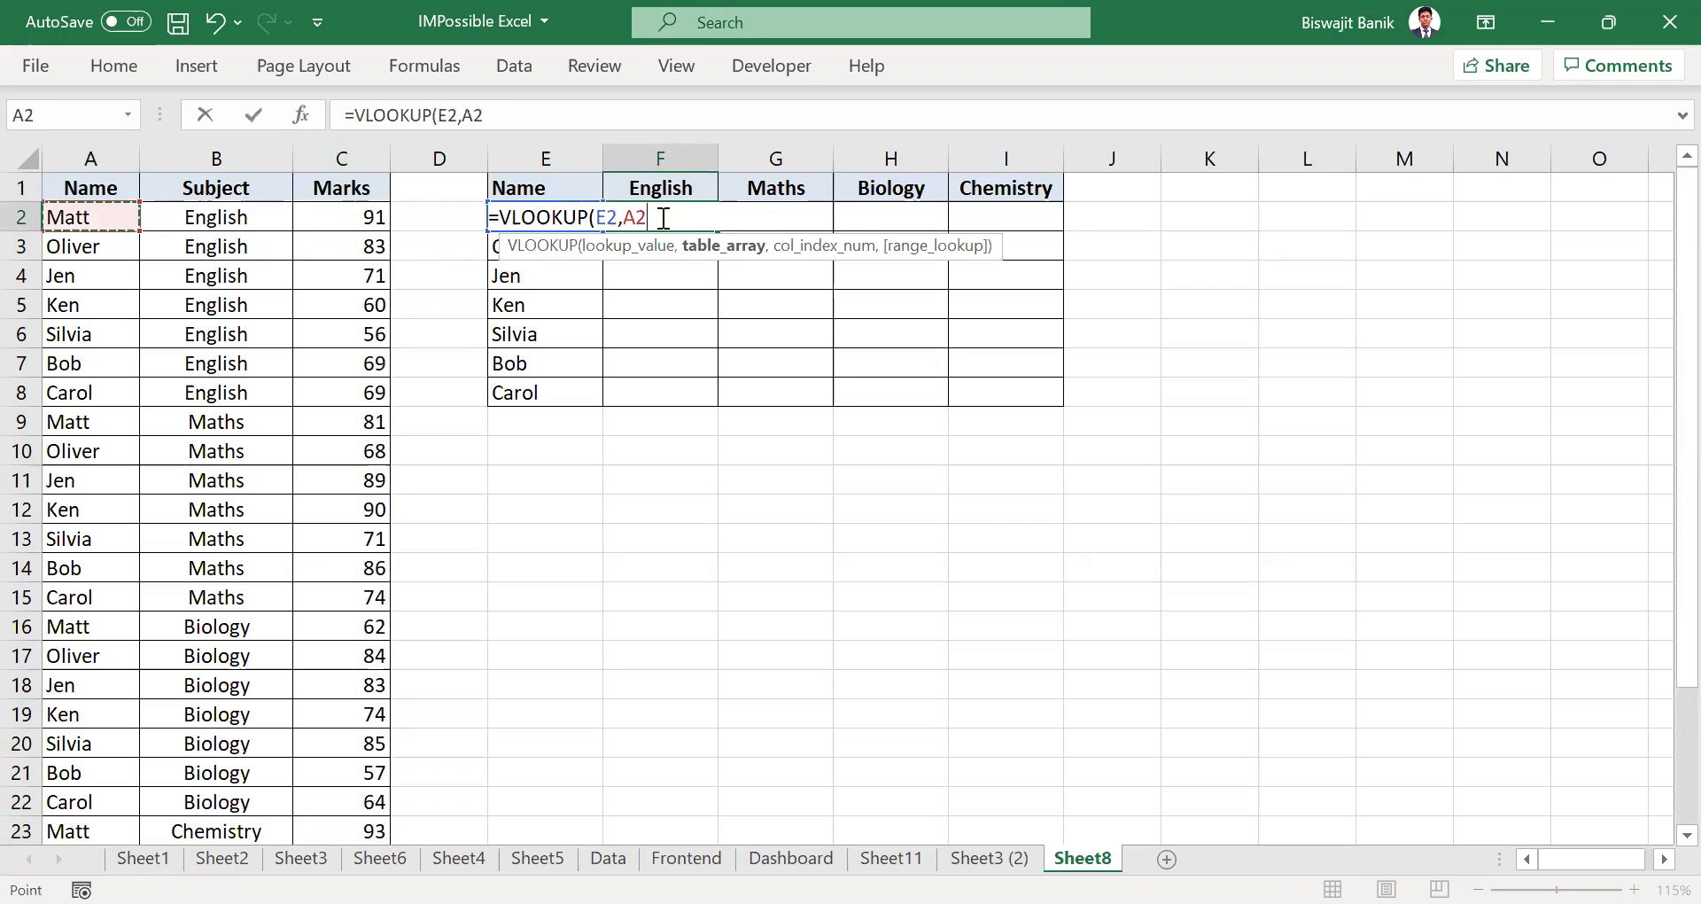
key(shift+Right)
key(shift+Right)
key(ctrl+space)
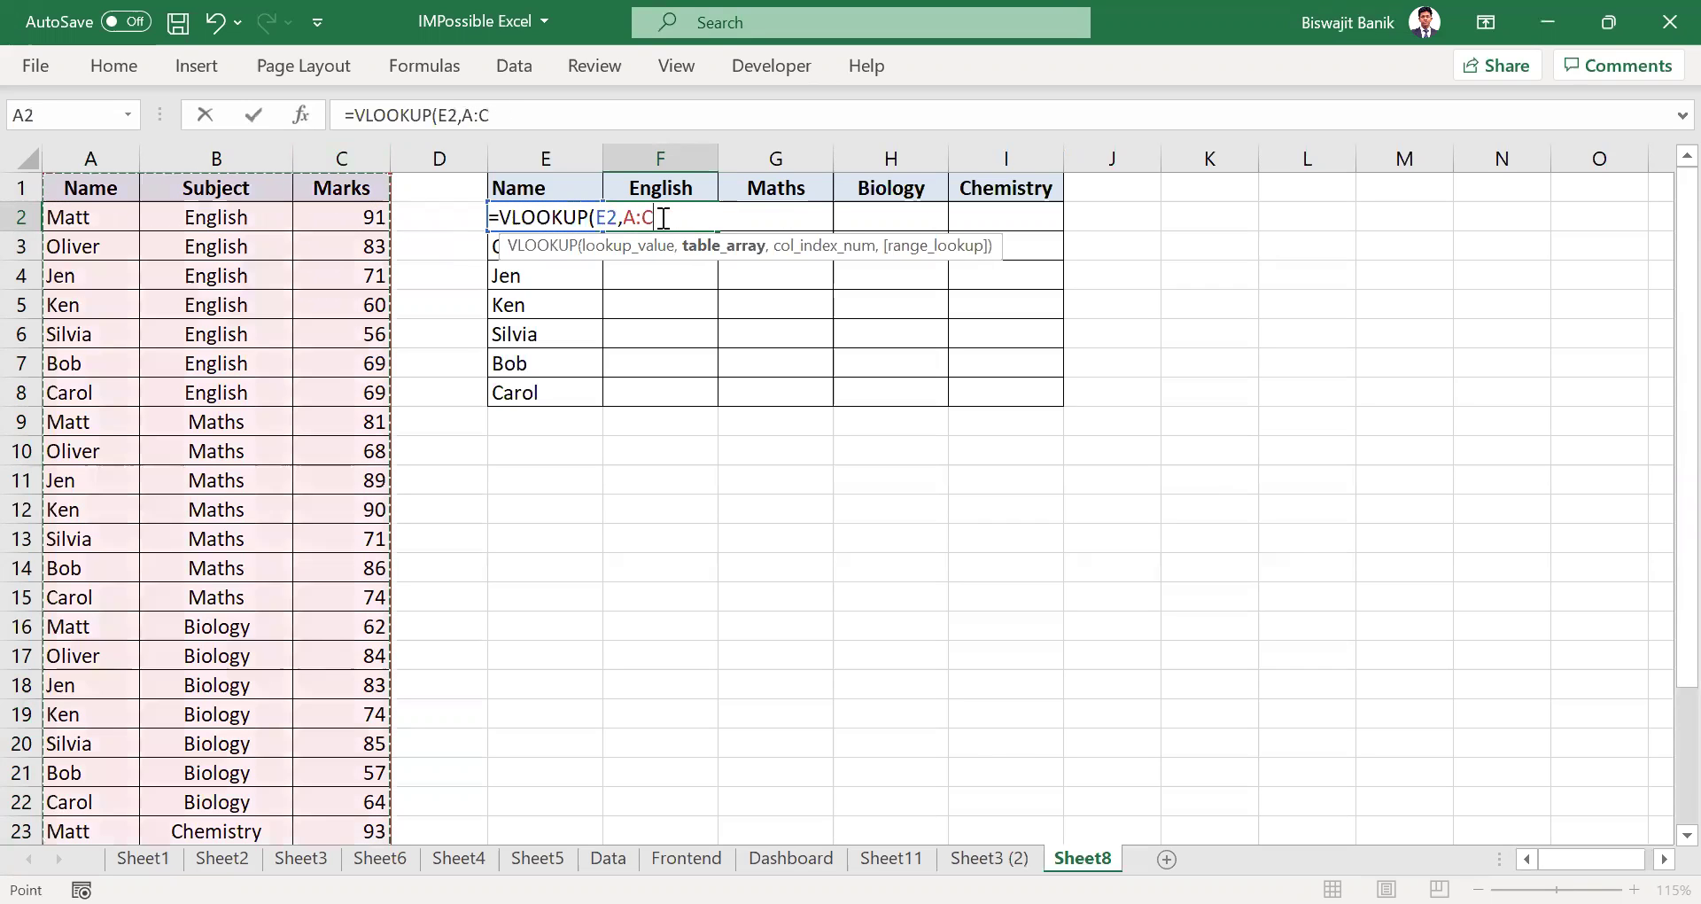
text(,3)
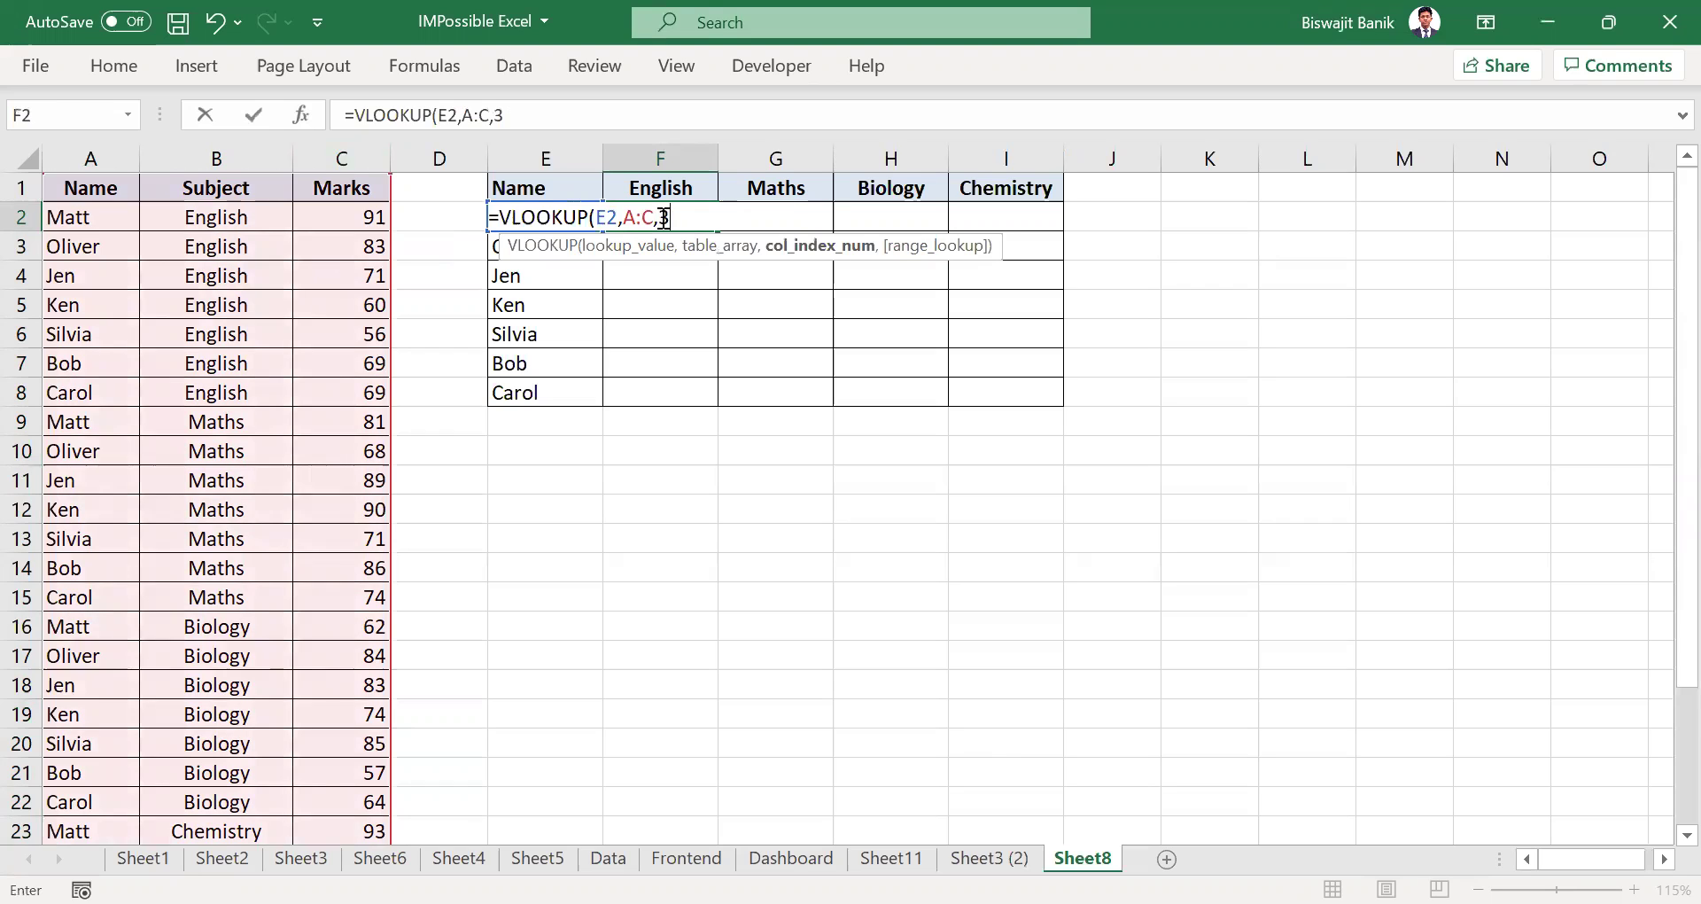
text(,0))
key(ctrl+Return)
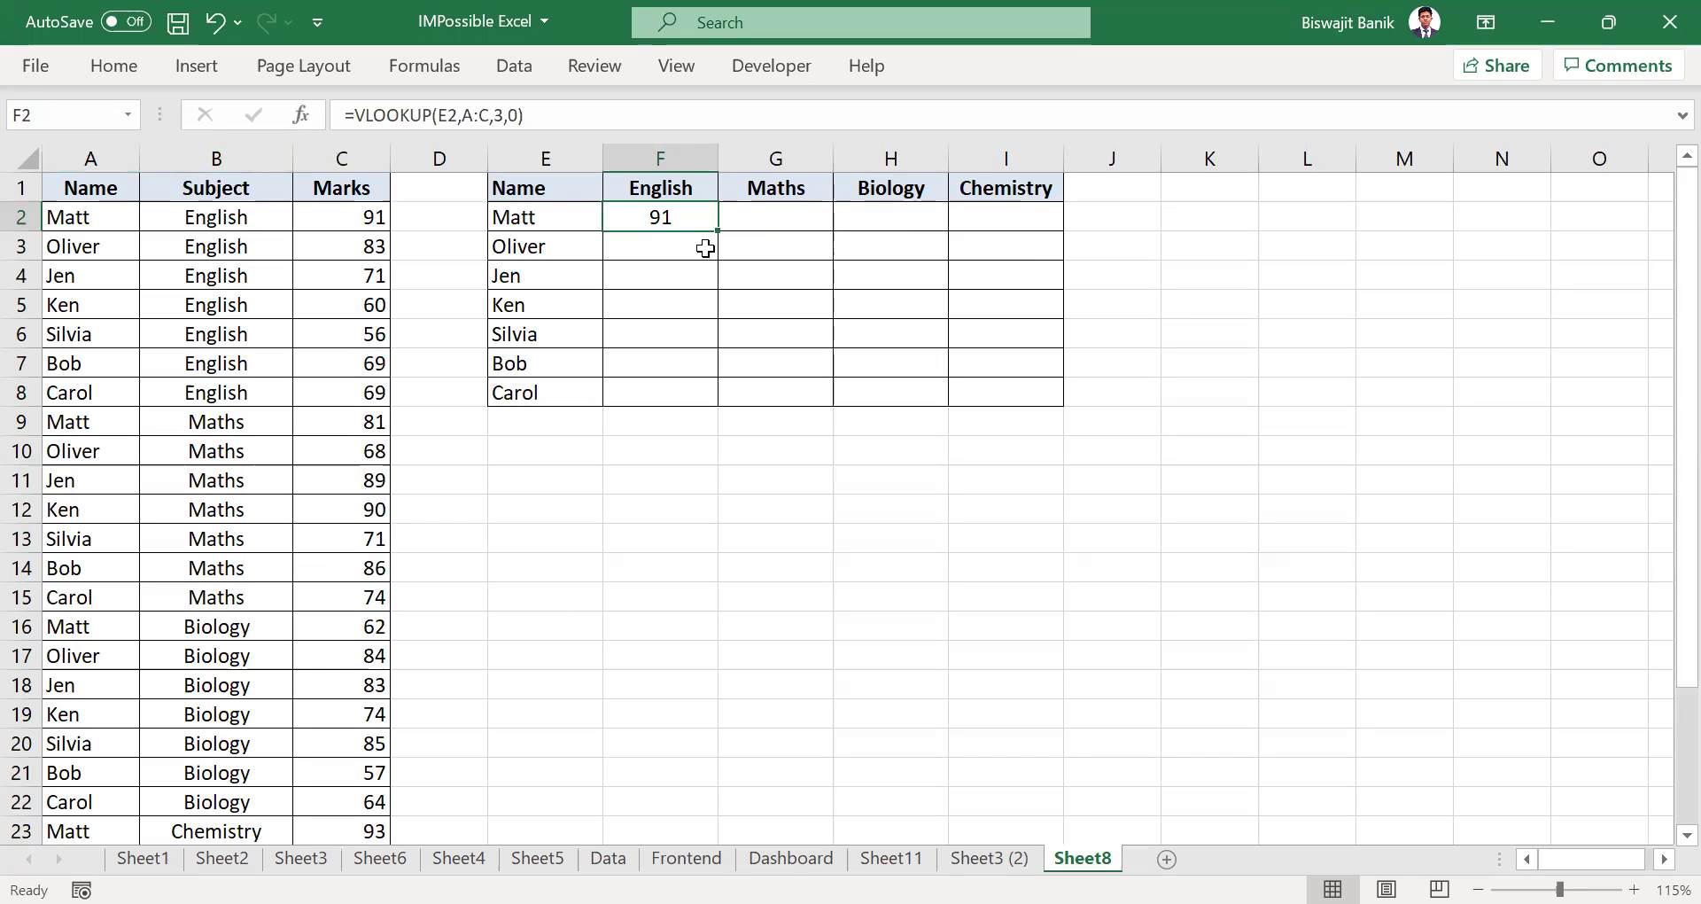
Clear F2 and start a new VLOOKUP using $E2&"-"&F$1 as the lookup value.
key(Delete)
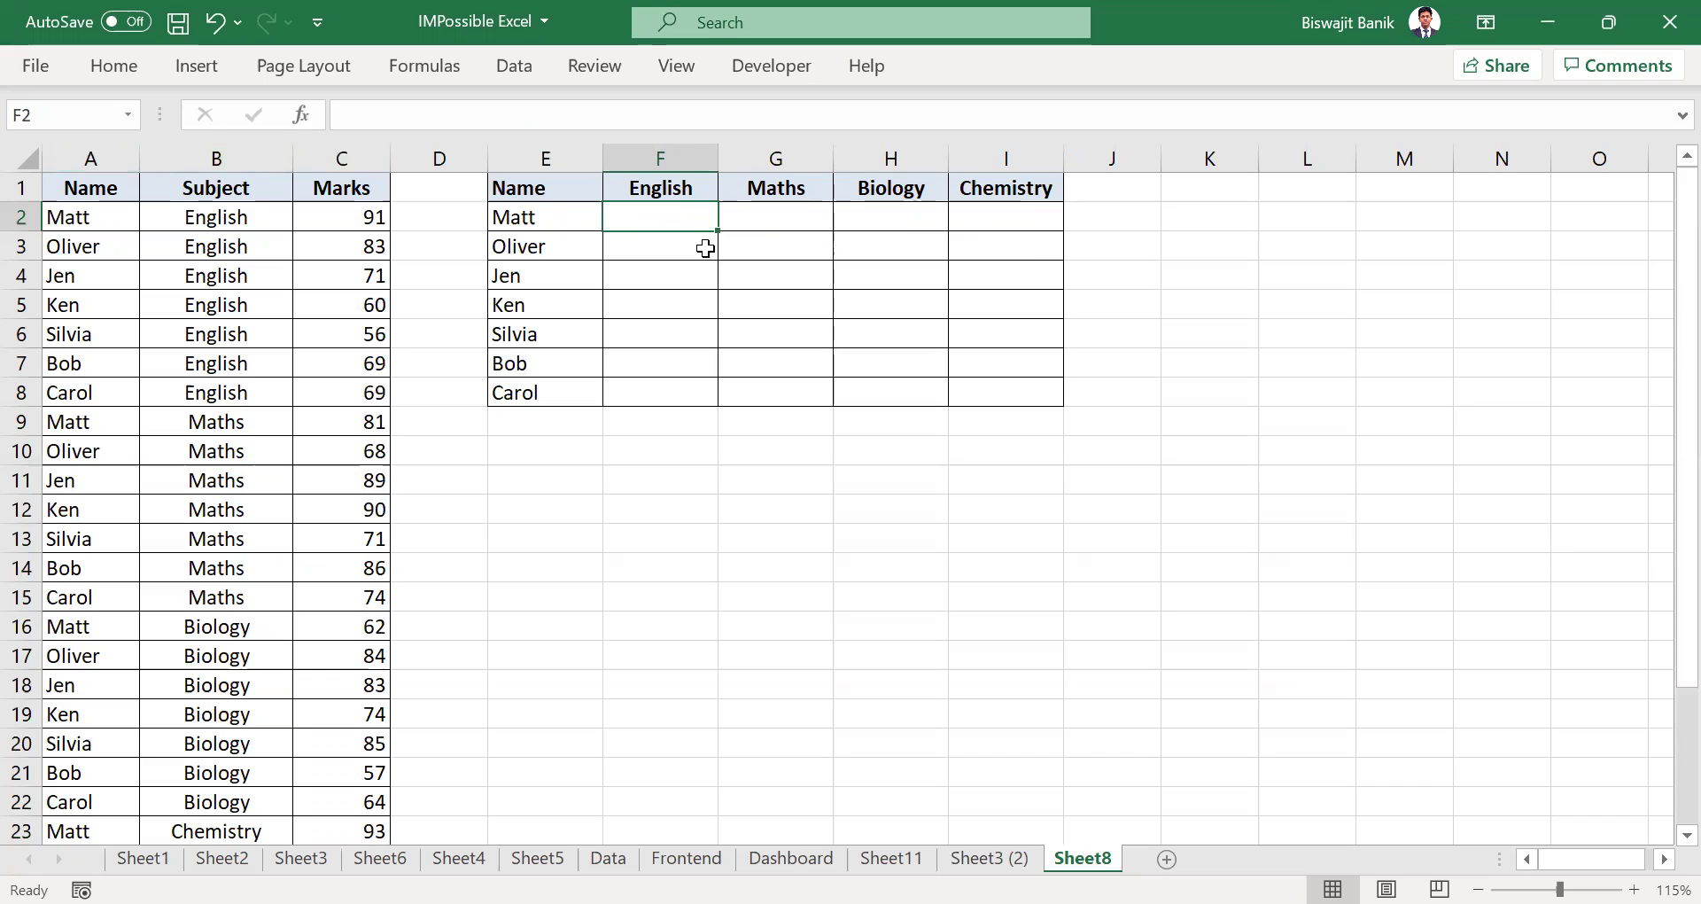
text(=)
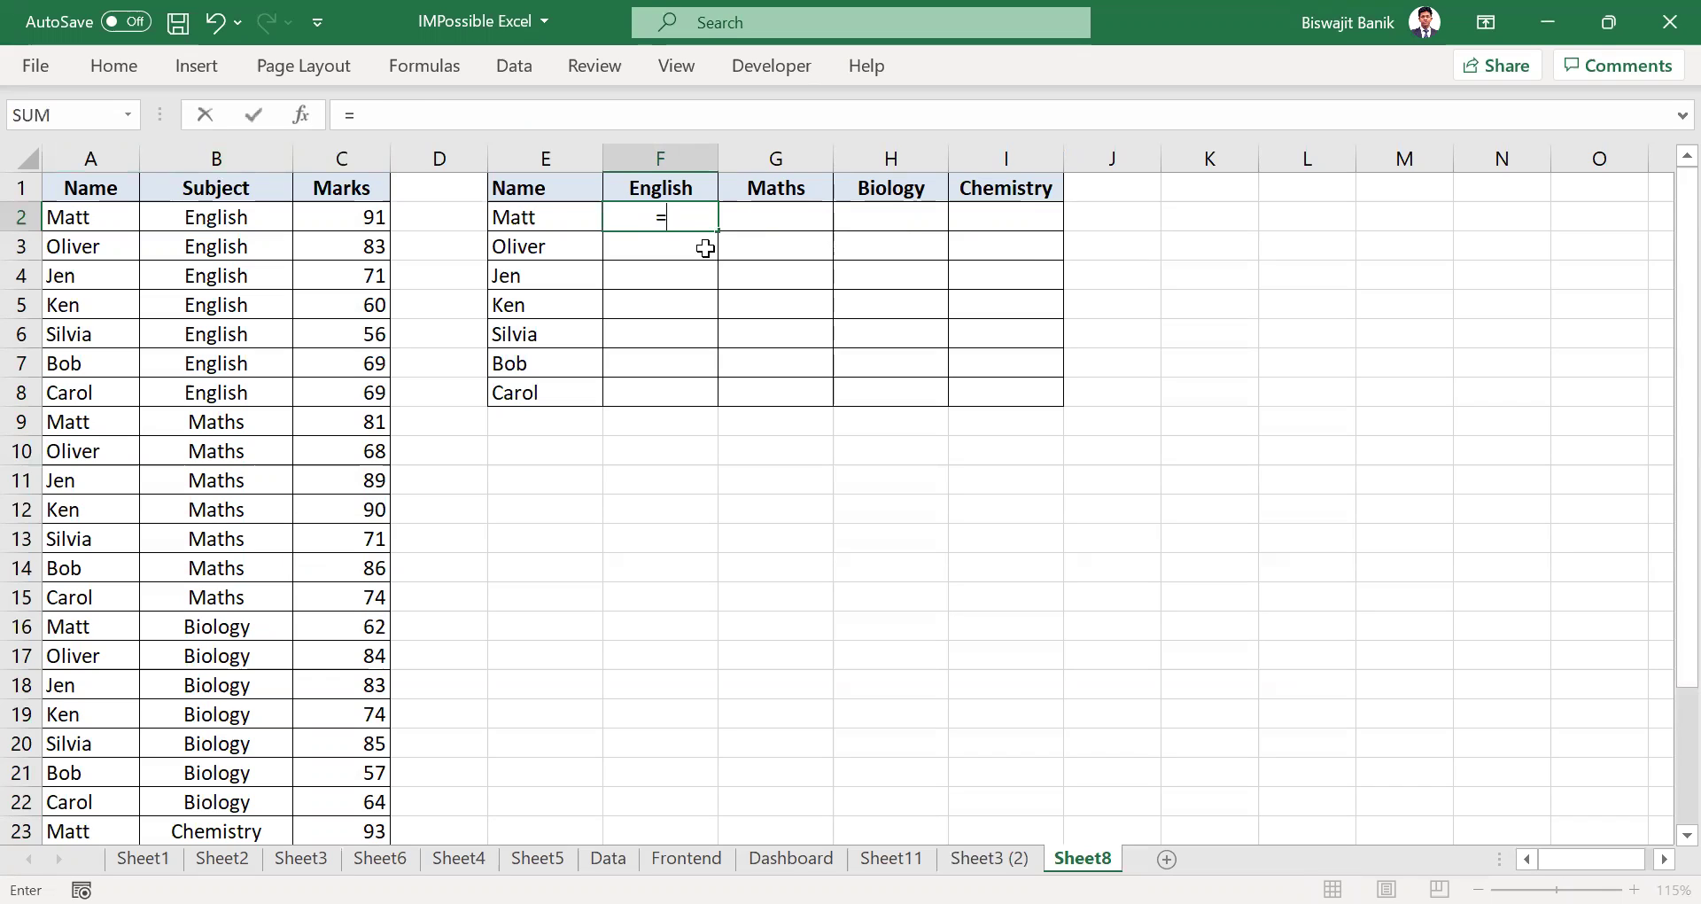
text(VLOOKUP()
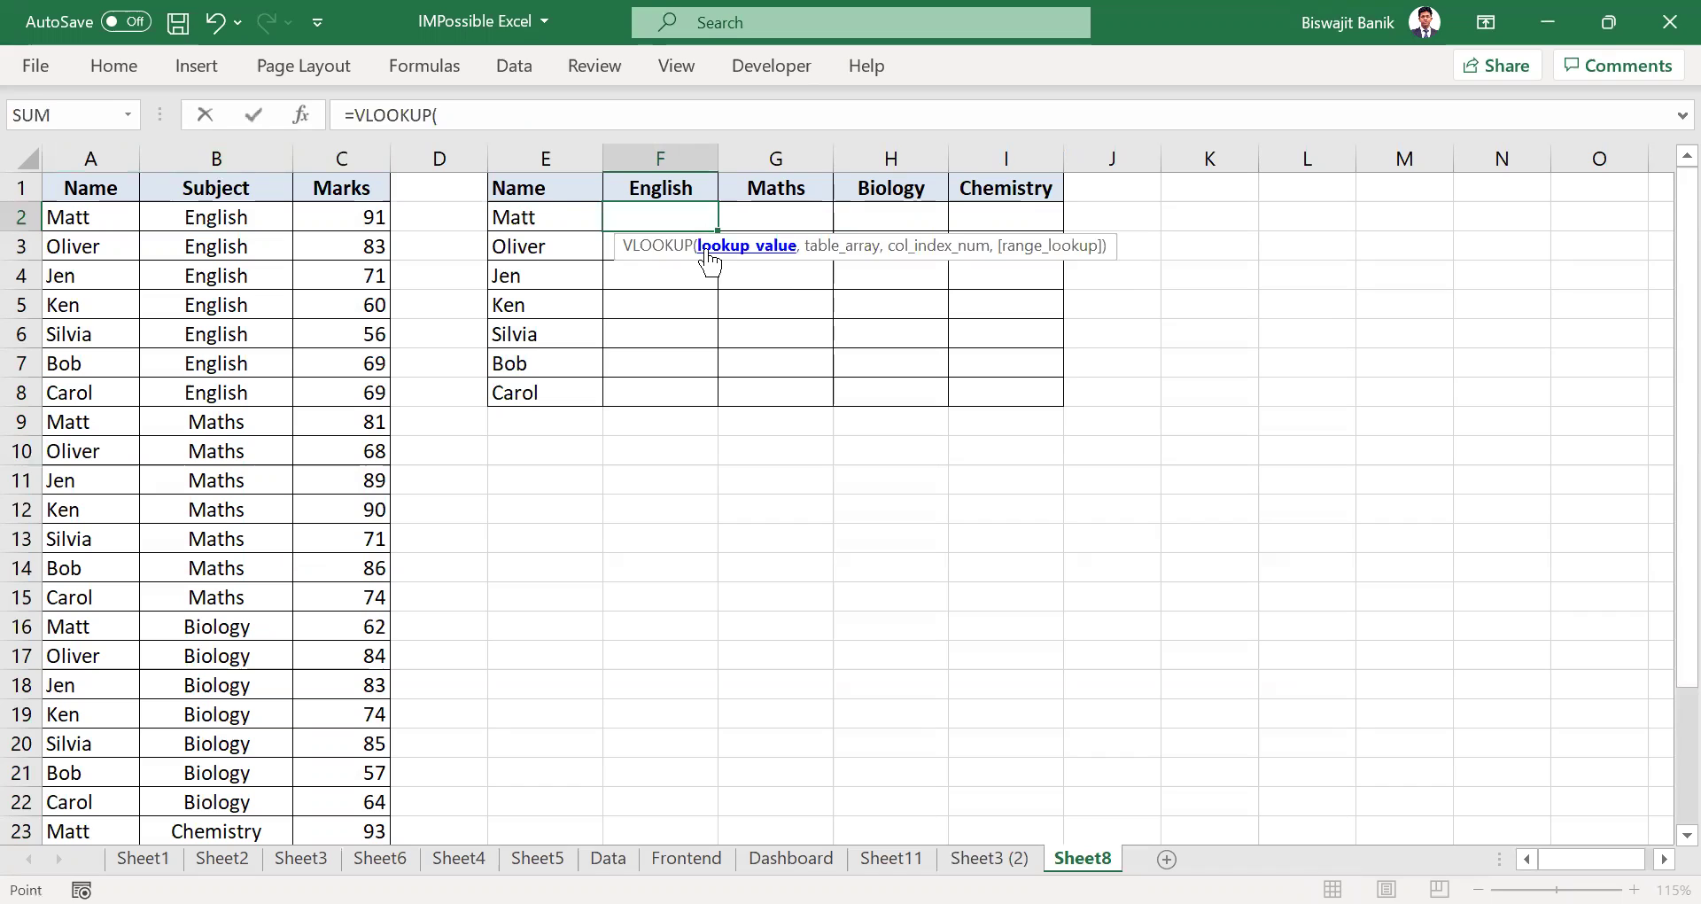
key(Left)
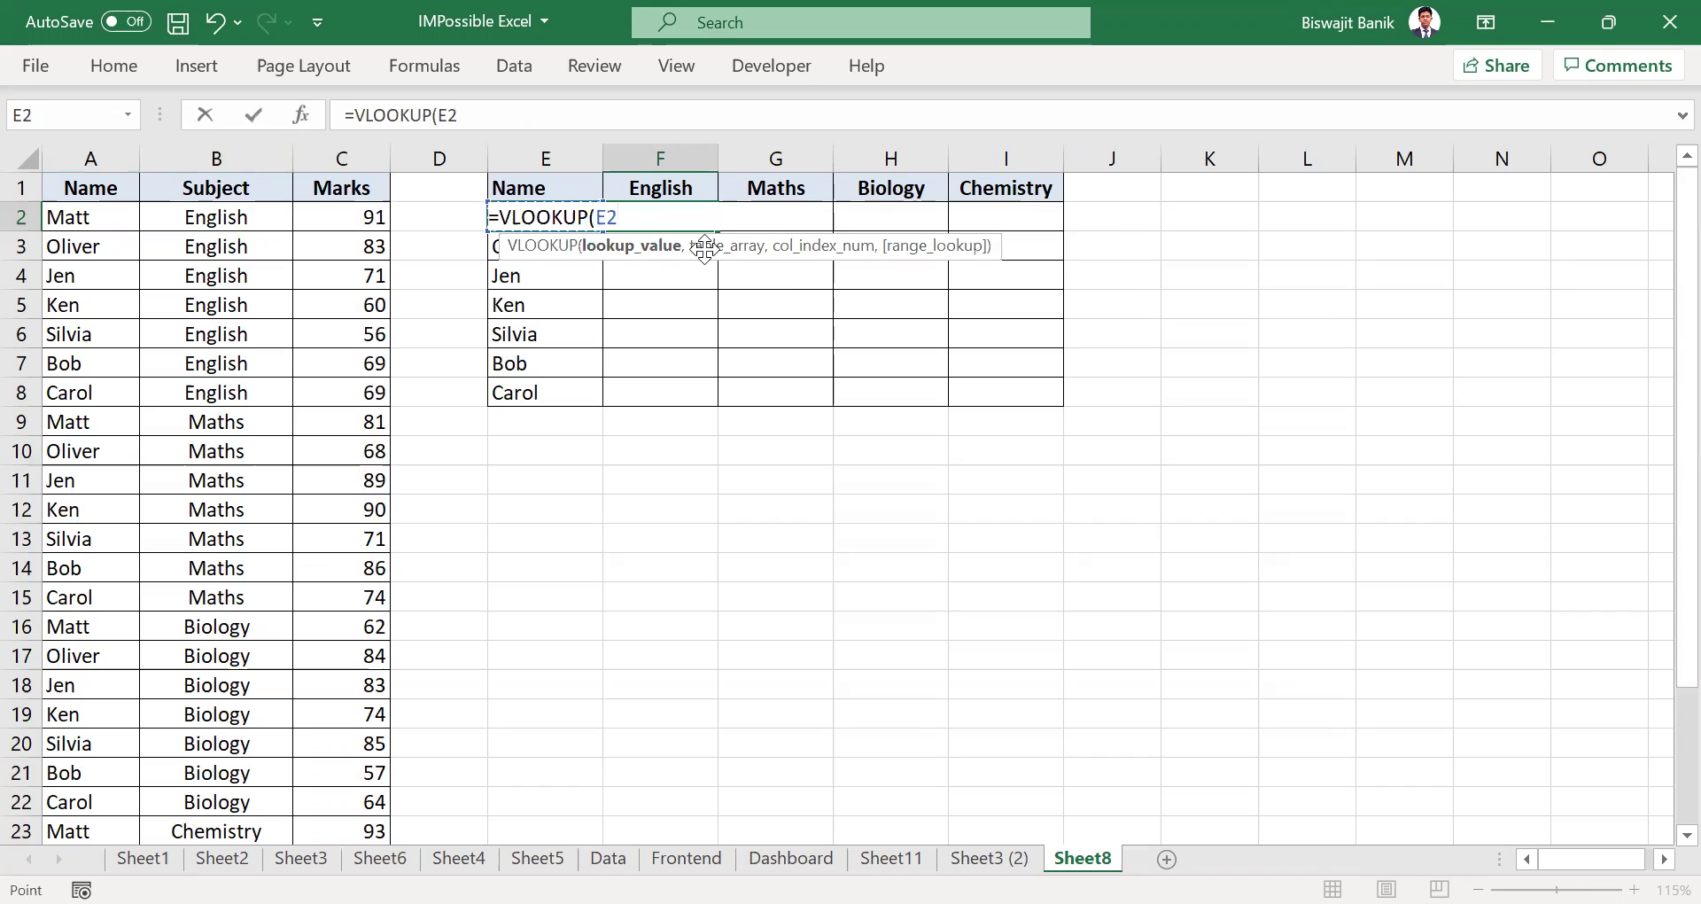
key(F4)
key(F4)
key(F4)
text(&)
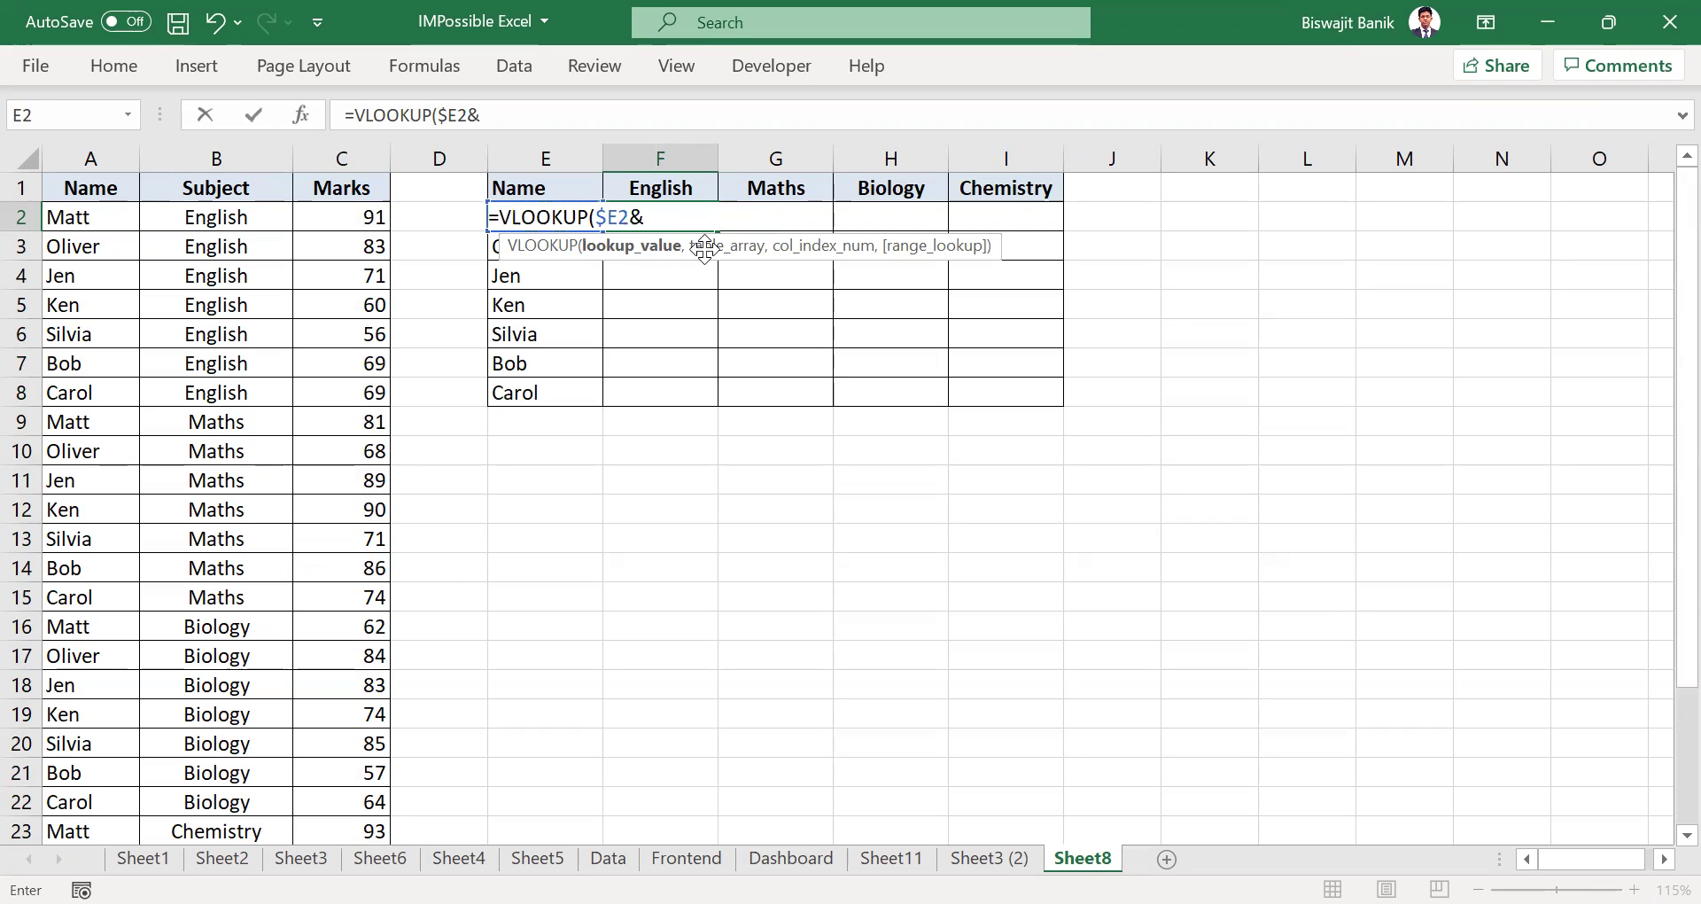
text("-"&)
click(686, 183)
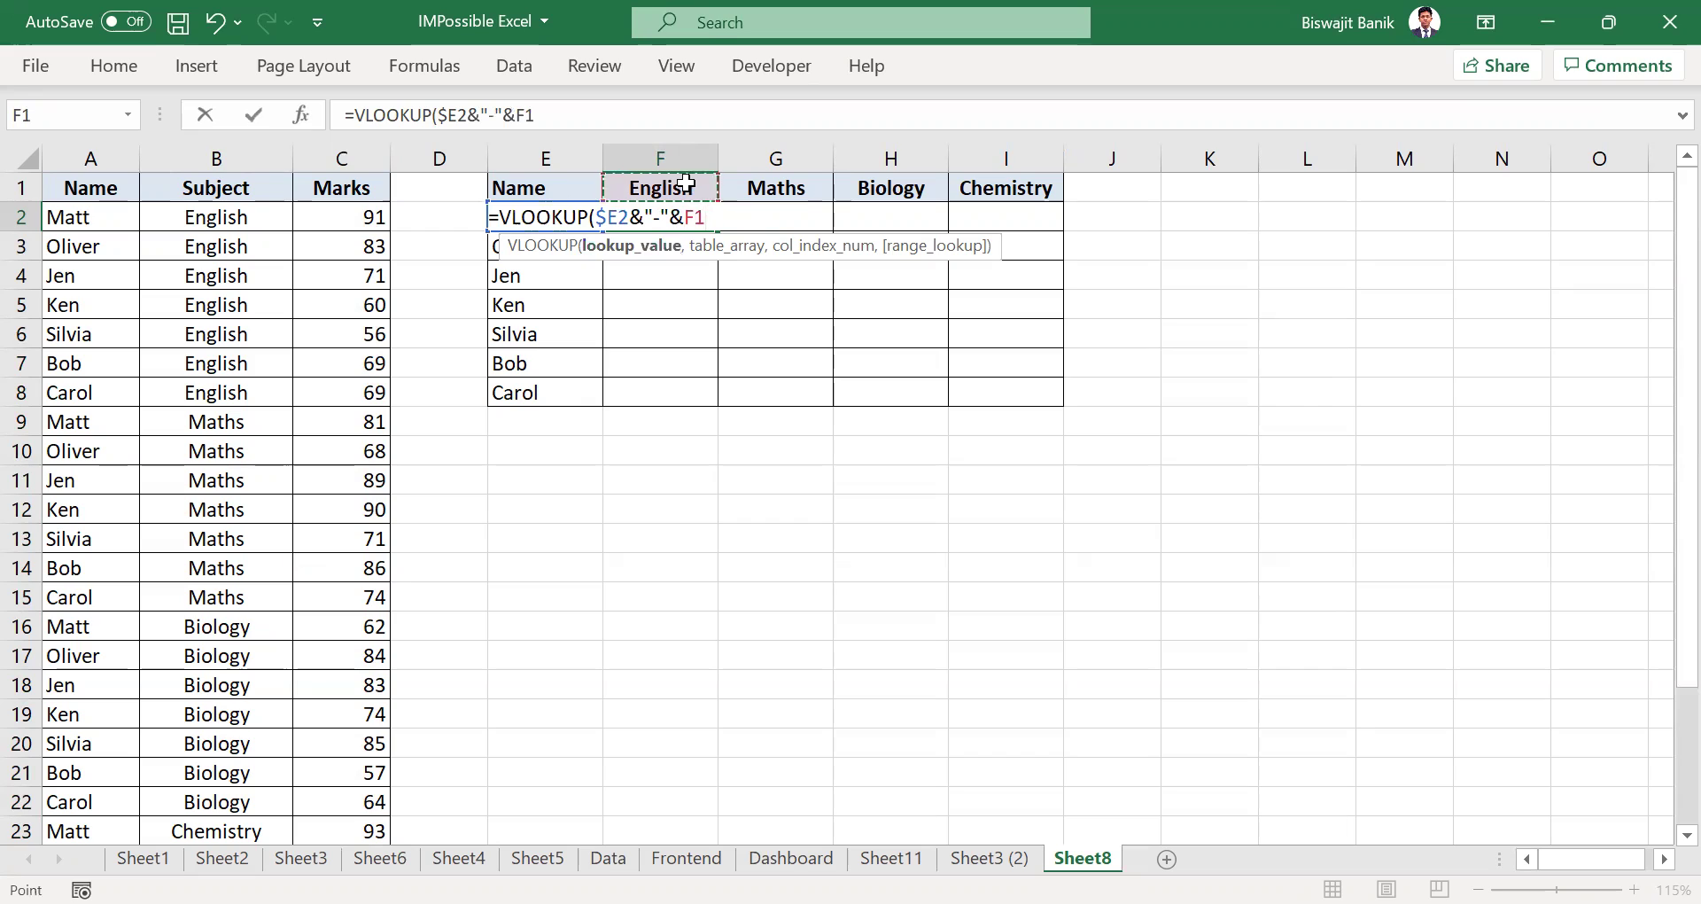
key(F4)
key(F4)
text(,)
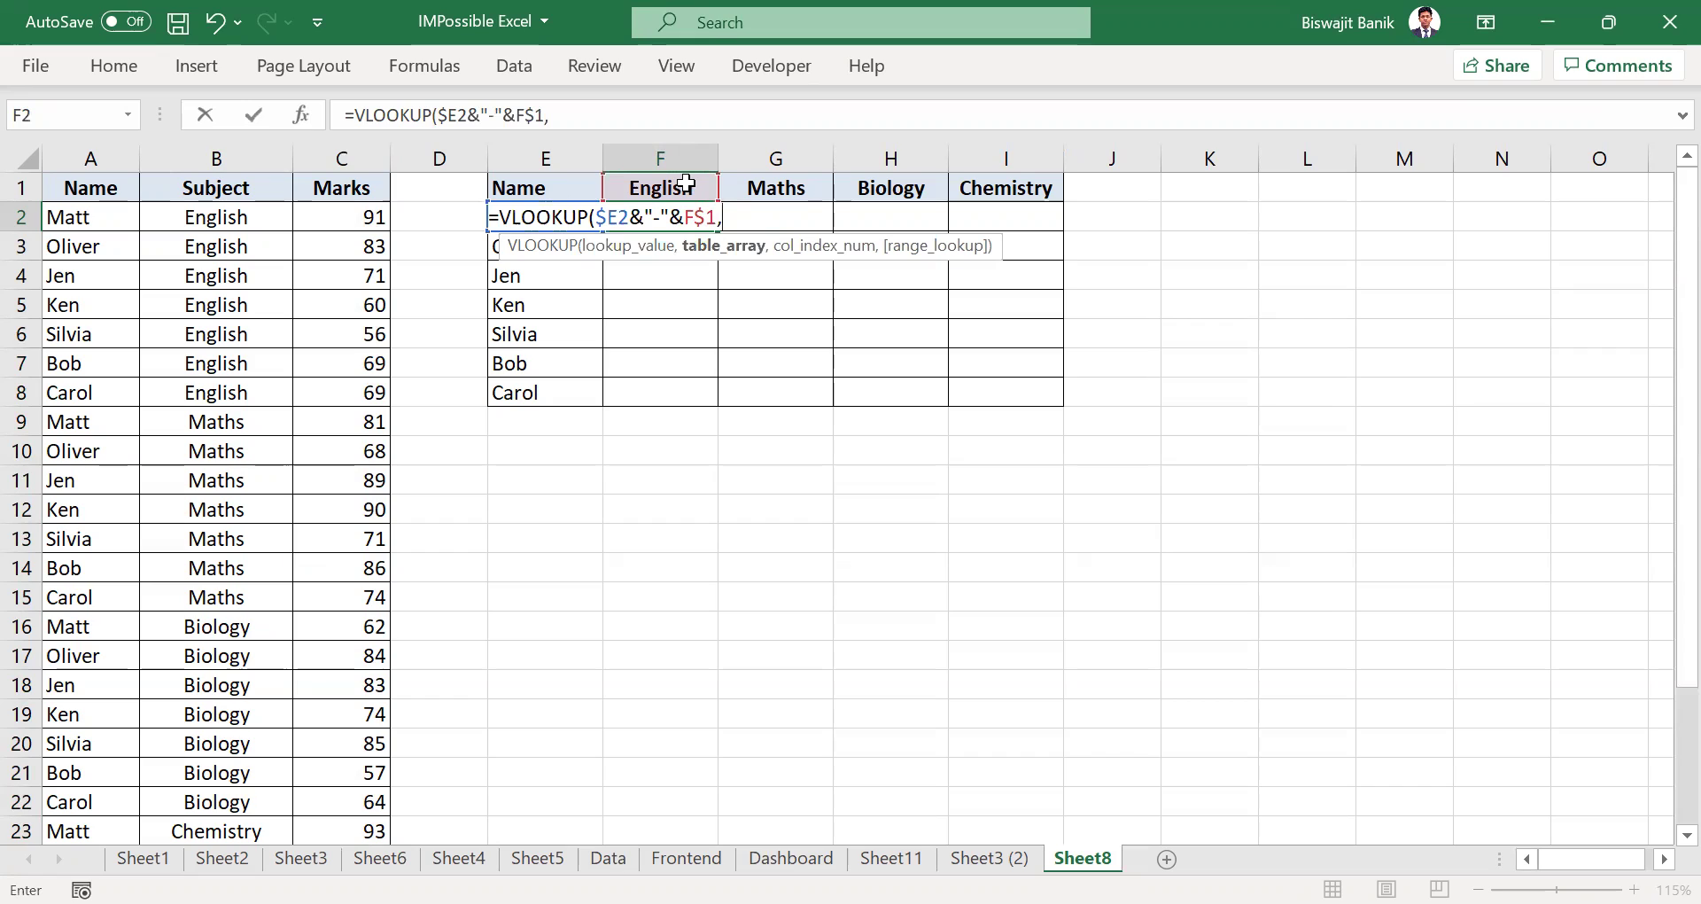
Begin the CHOOSE({1,2,3}) table with the absolute name range $A$1:$A$29 joined by "-".
text(CHOOSE()
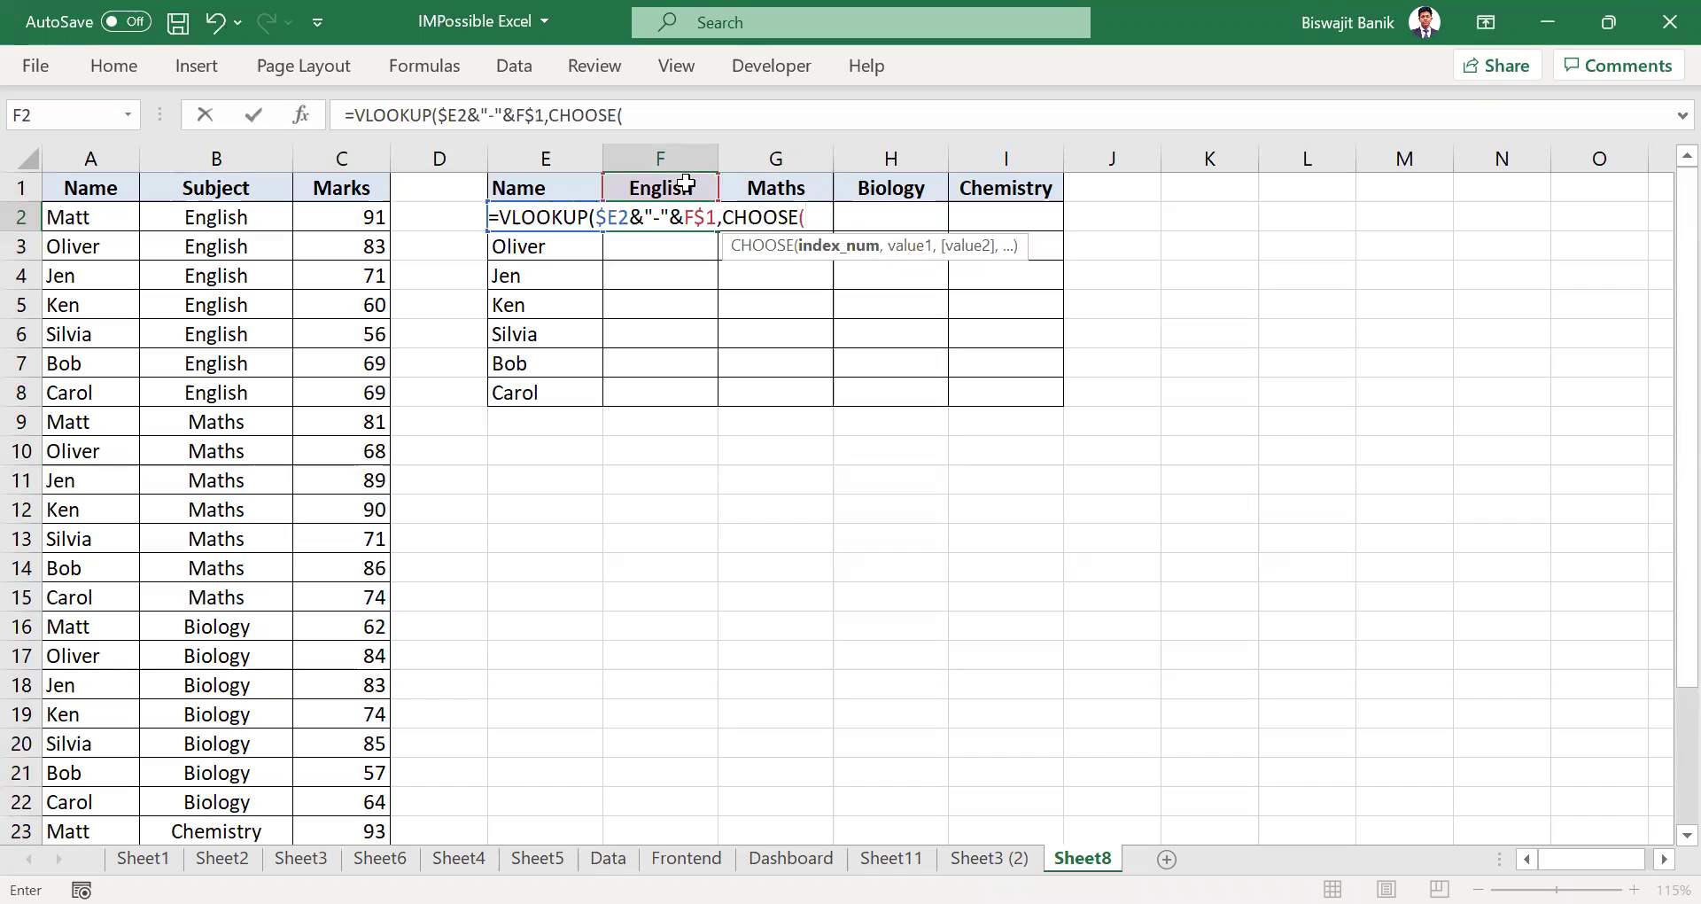
text({1,2,3)
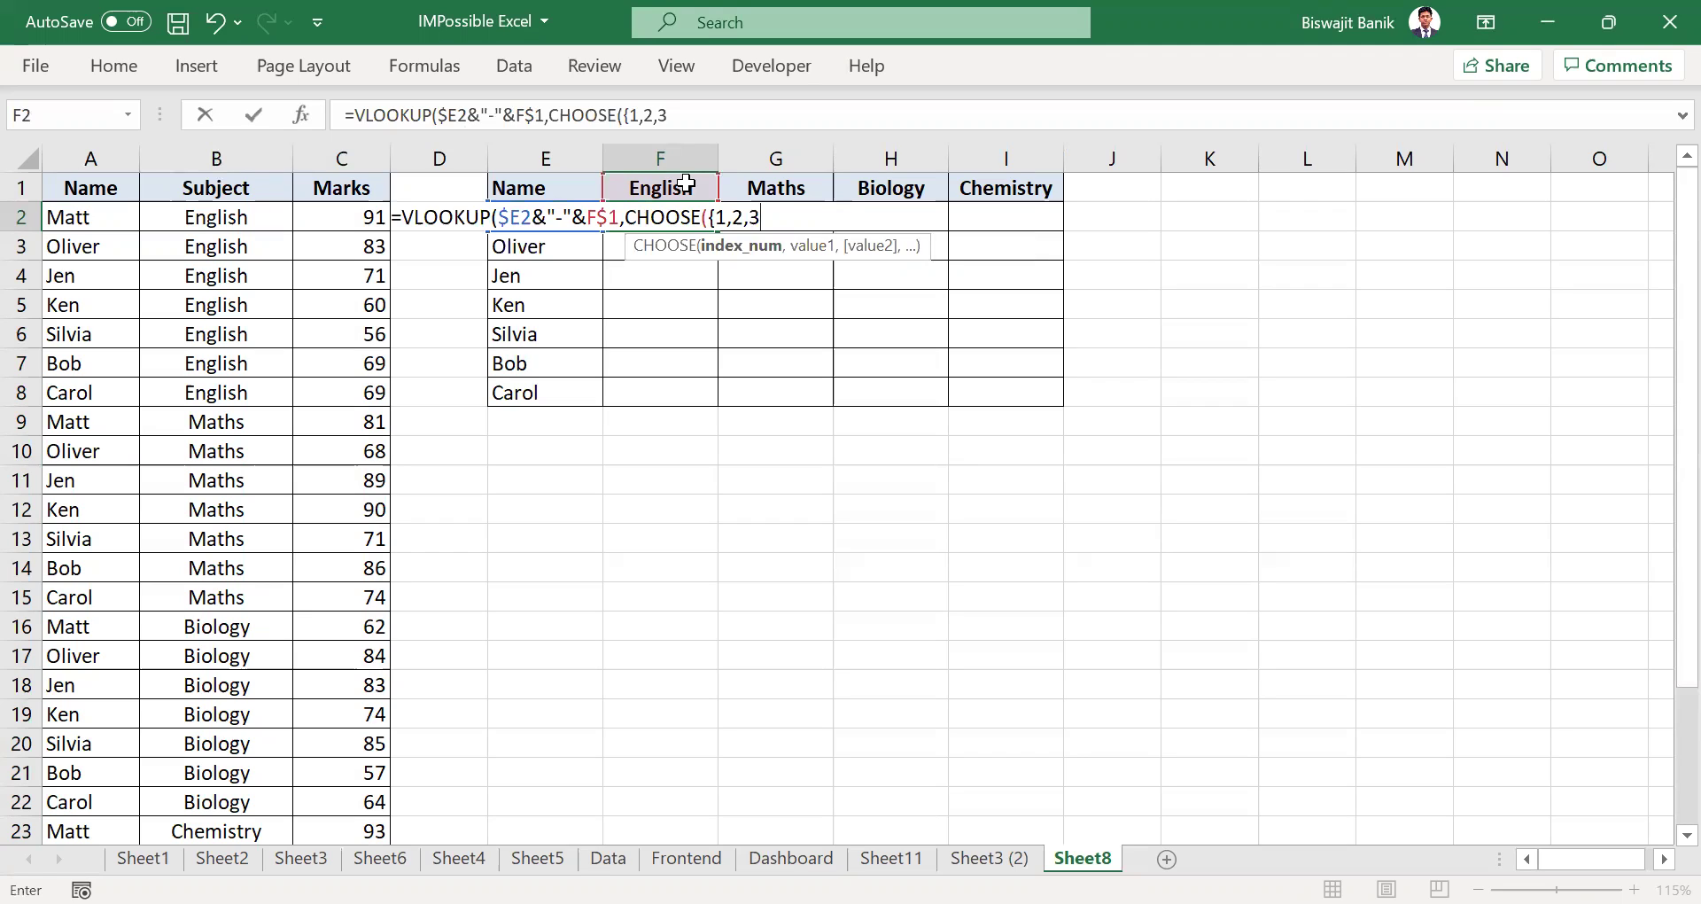
text(})
text(,)
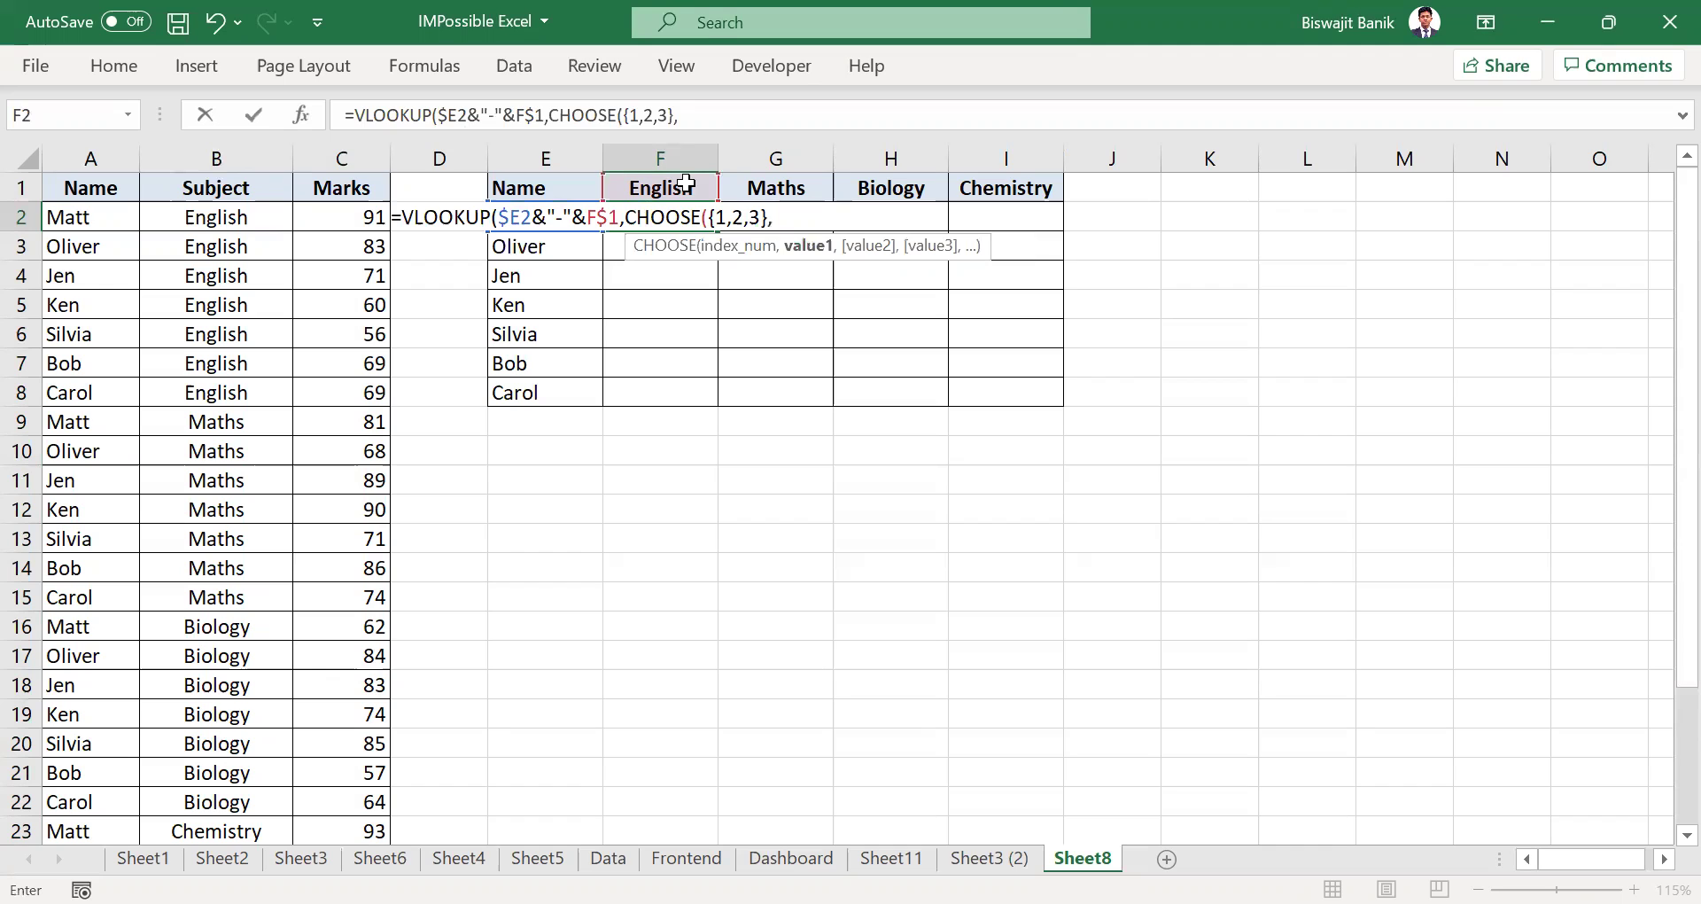
click(95, 189)
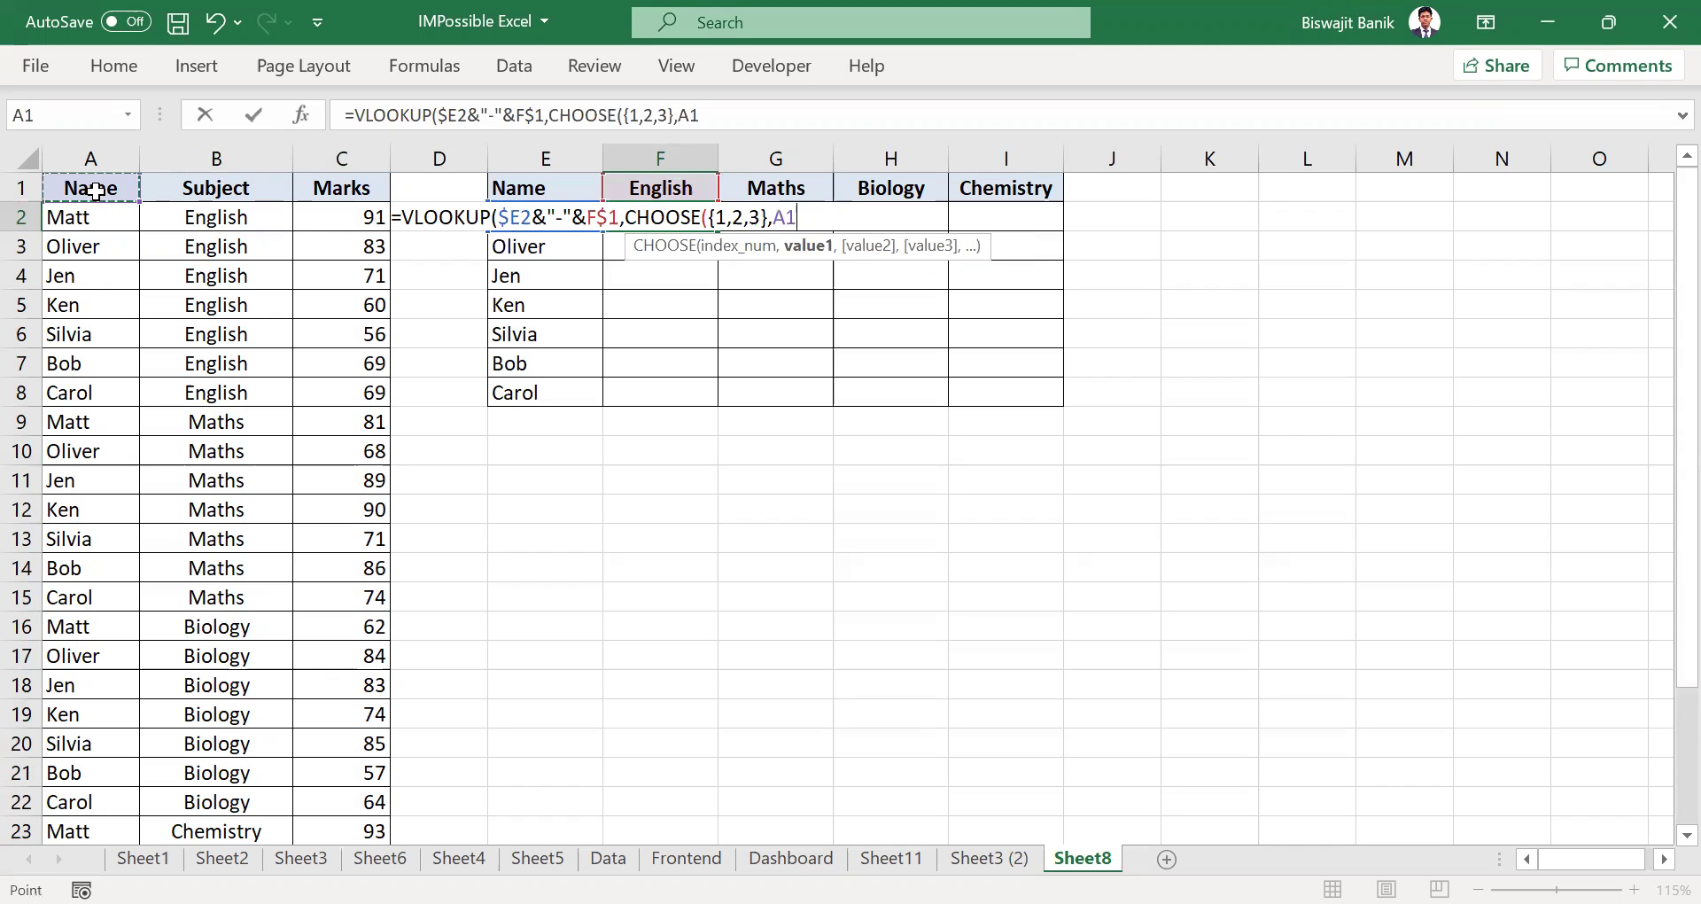
key(ctrl+shift+Down)
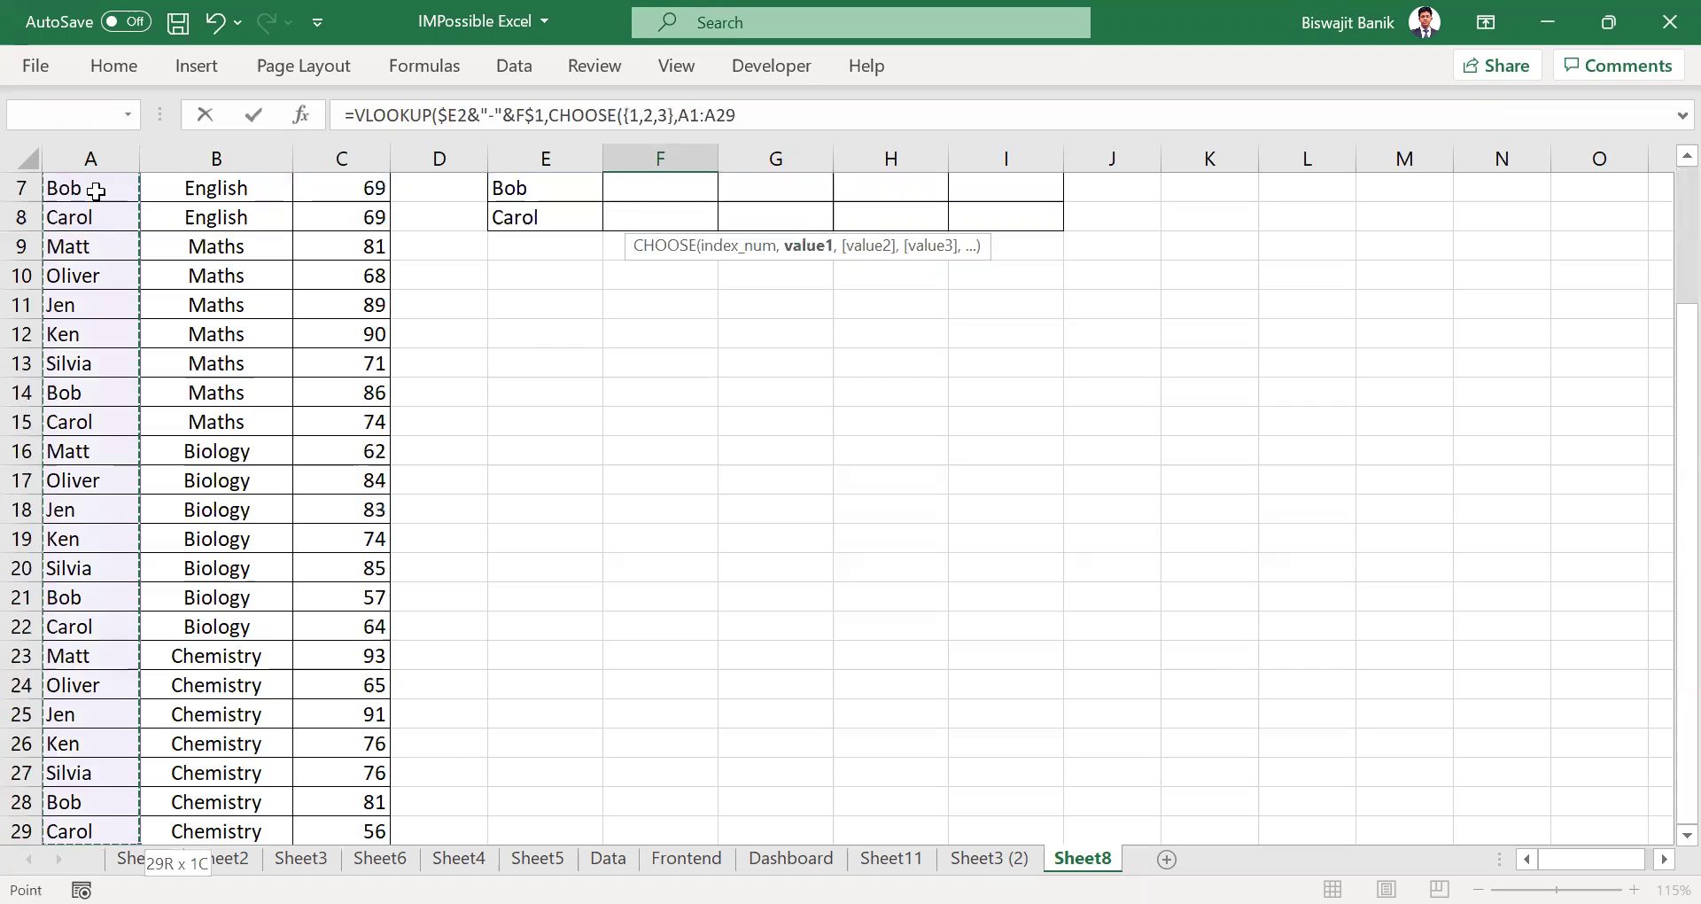
key(F4)
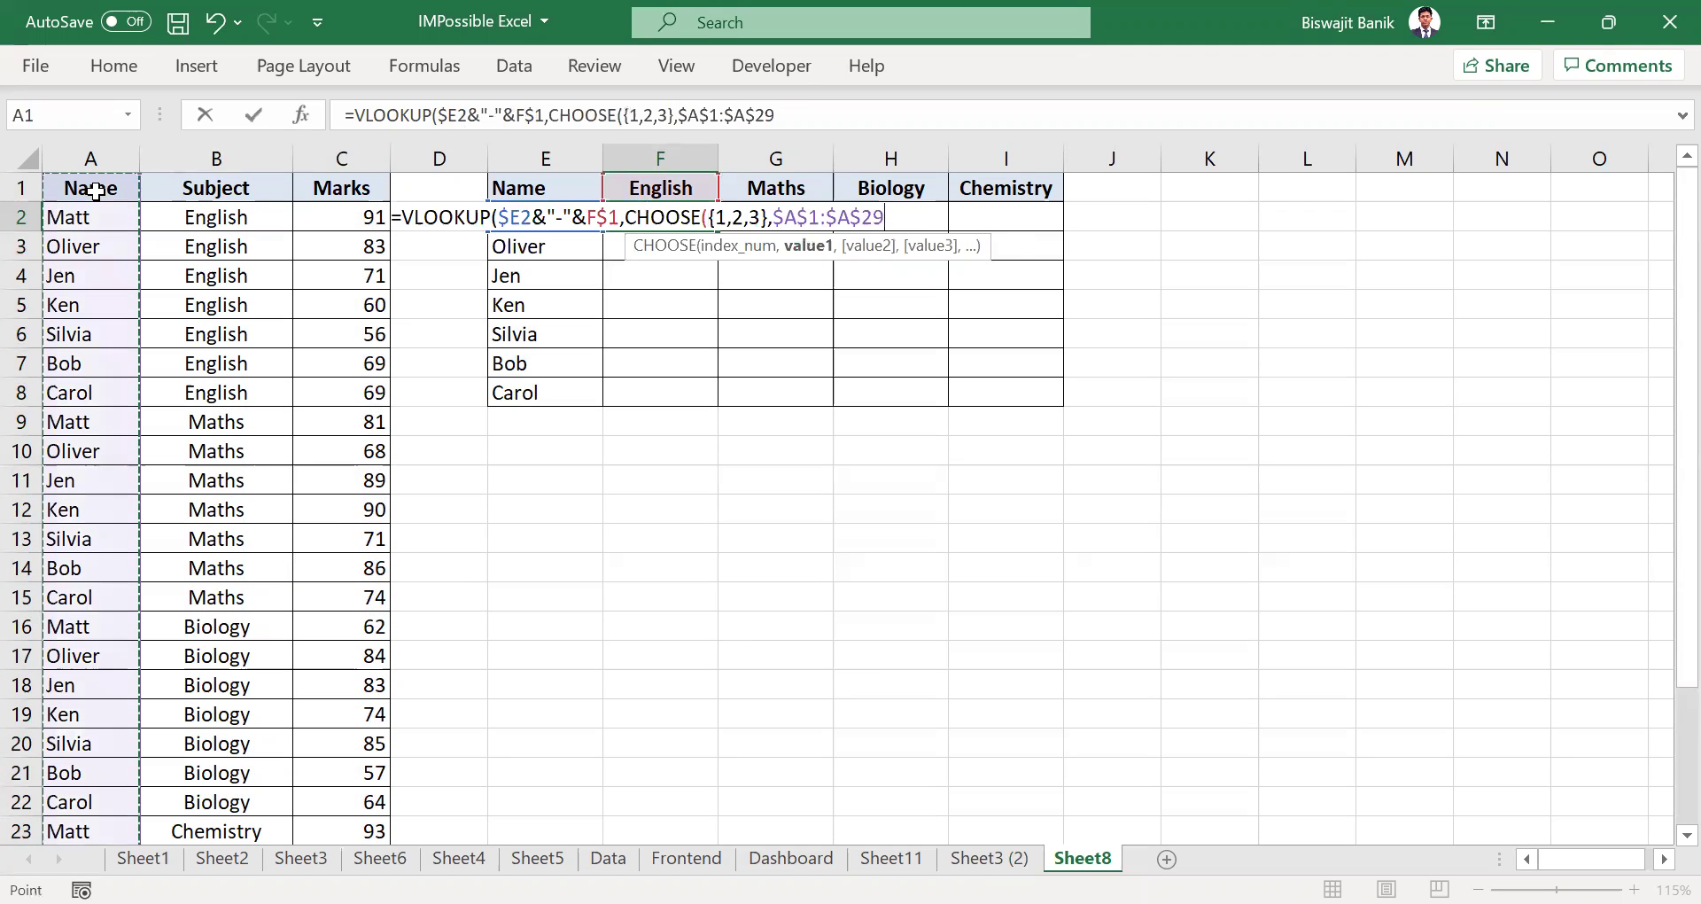
text(&"-")
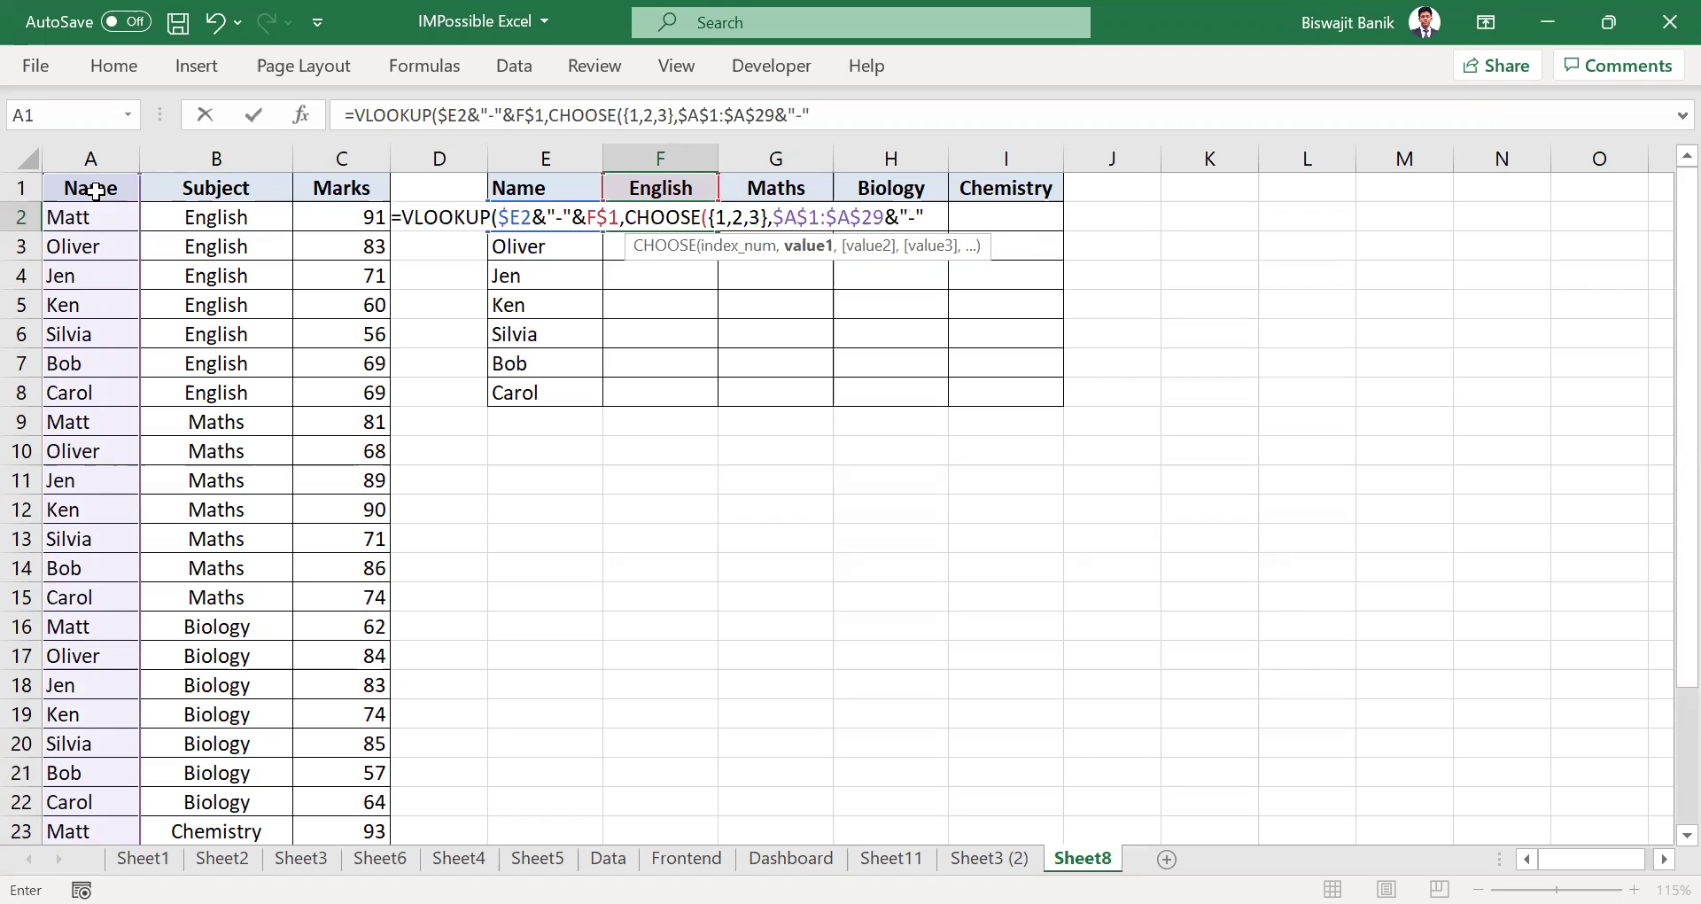
text(&)
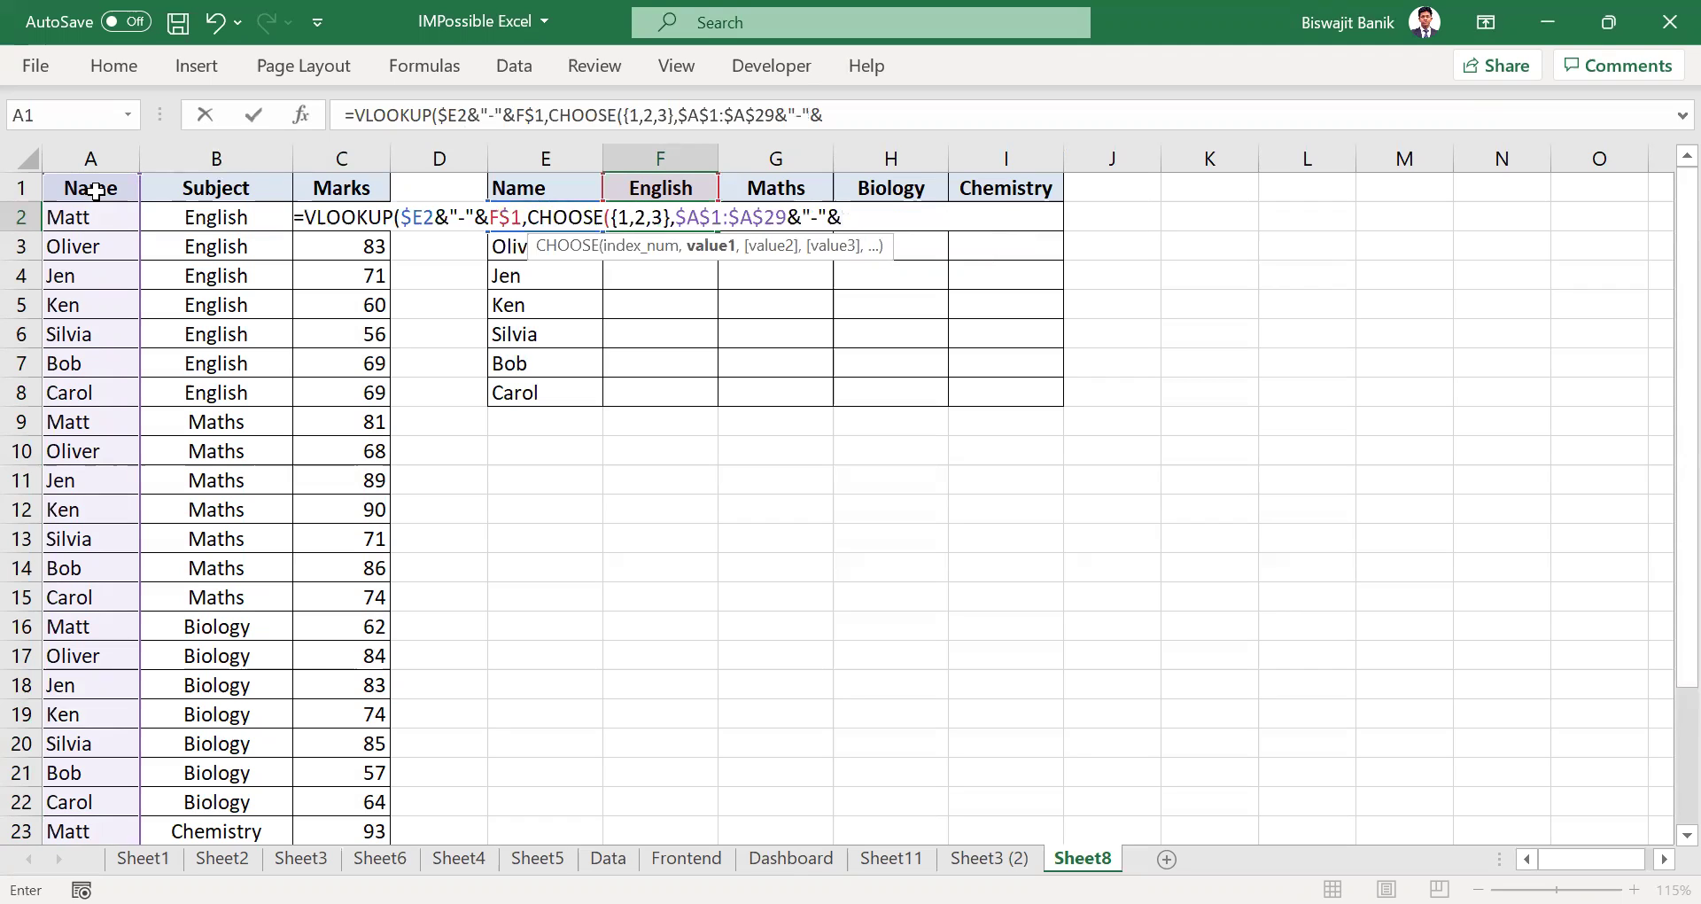
Add $B$1:$B$29 subjects and $C$1:$C$29 marks to CHOOSE, then append column 2, exact match.
click(180, 192)
key(ctrl+shift+Down)
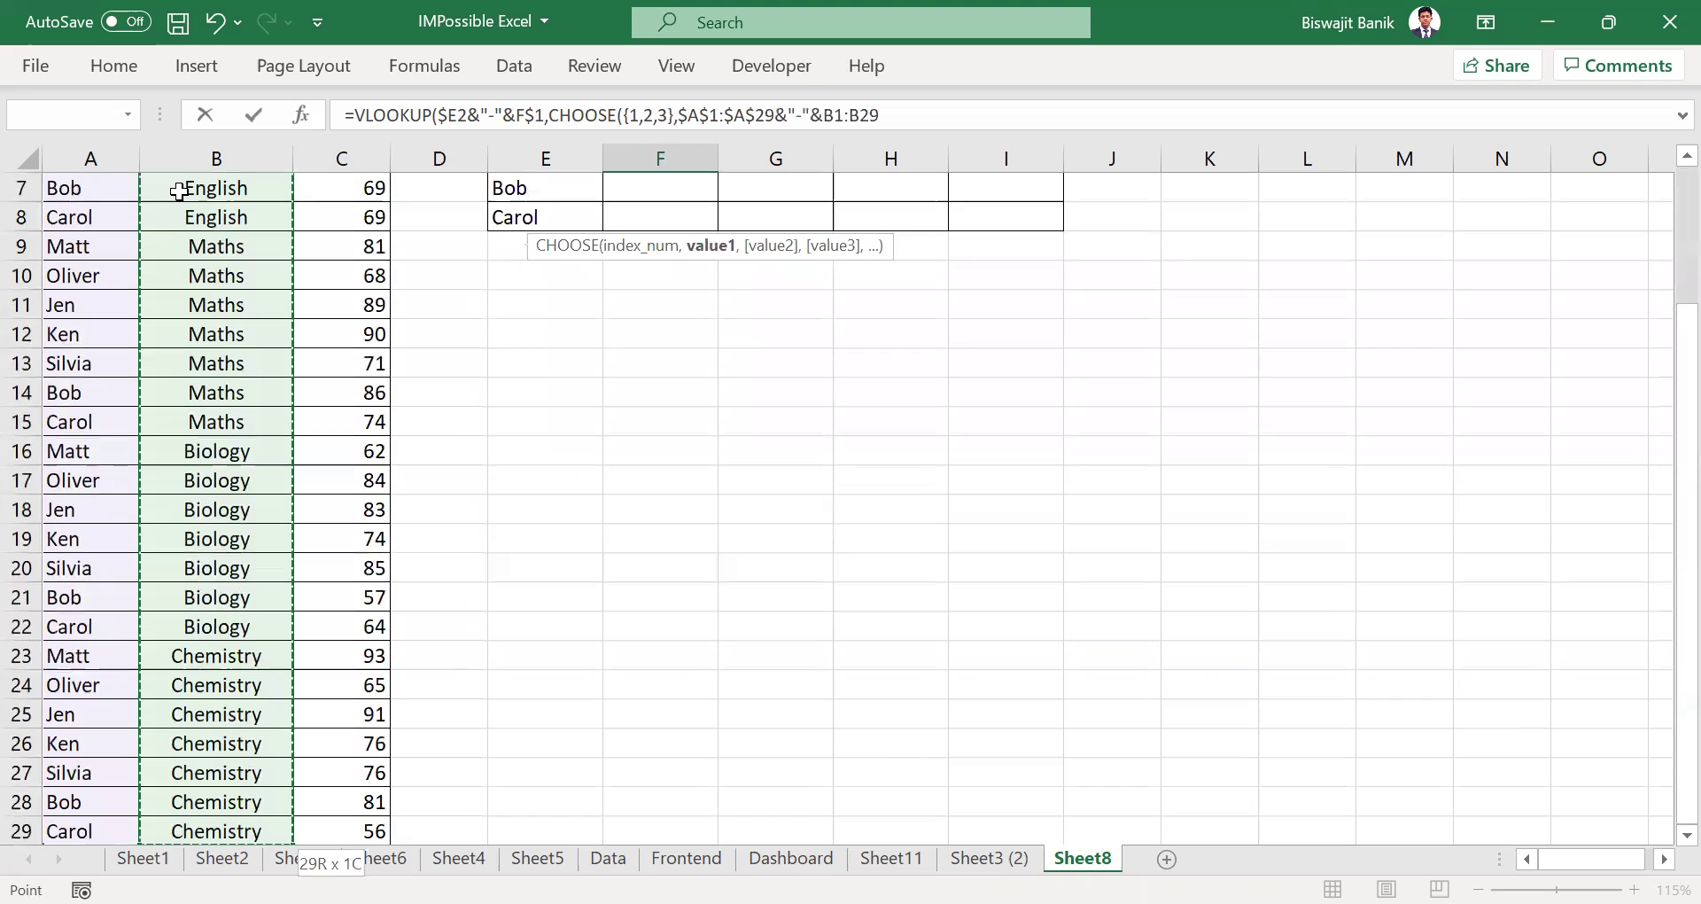
key(F4)
scroll(179, 192, up, 2)
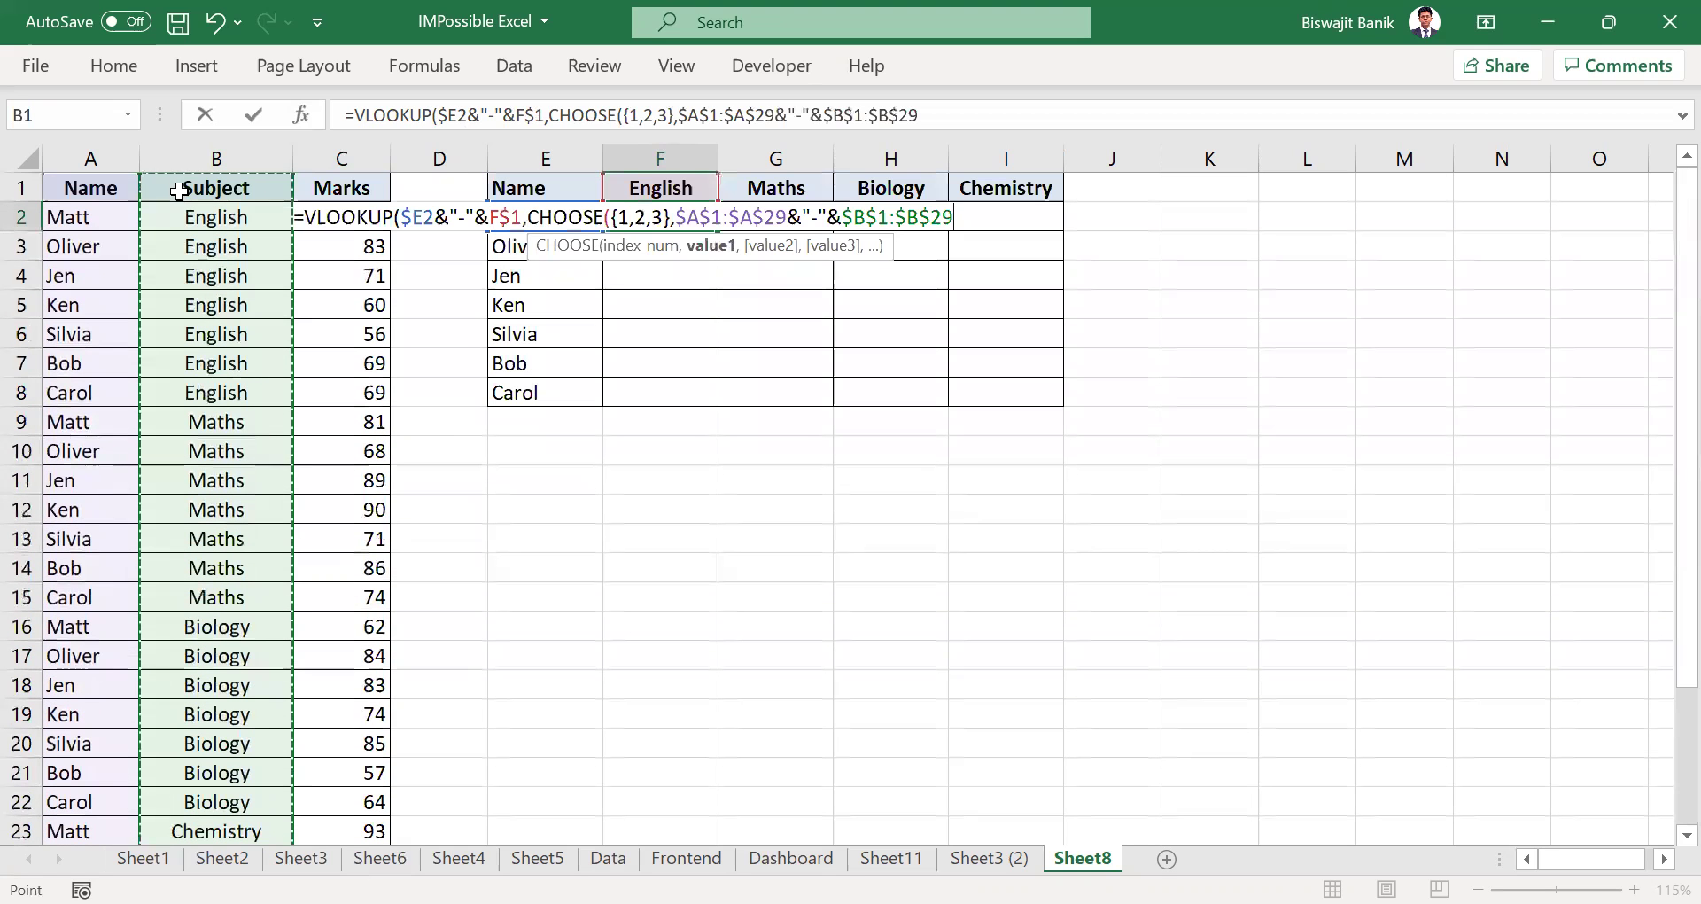
text(,)
click(337, 191)
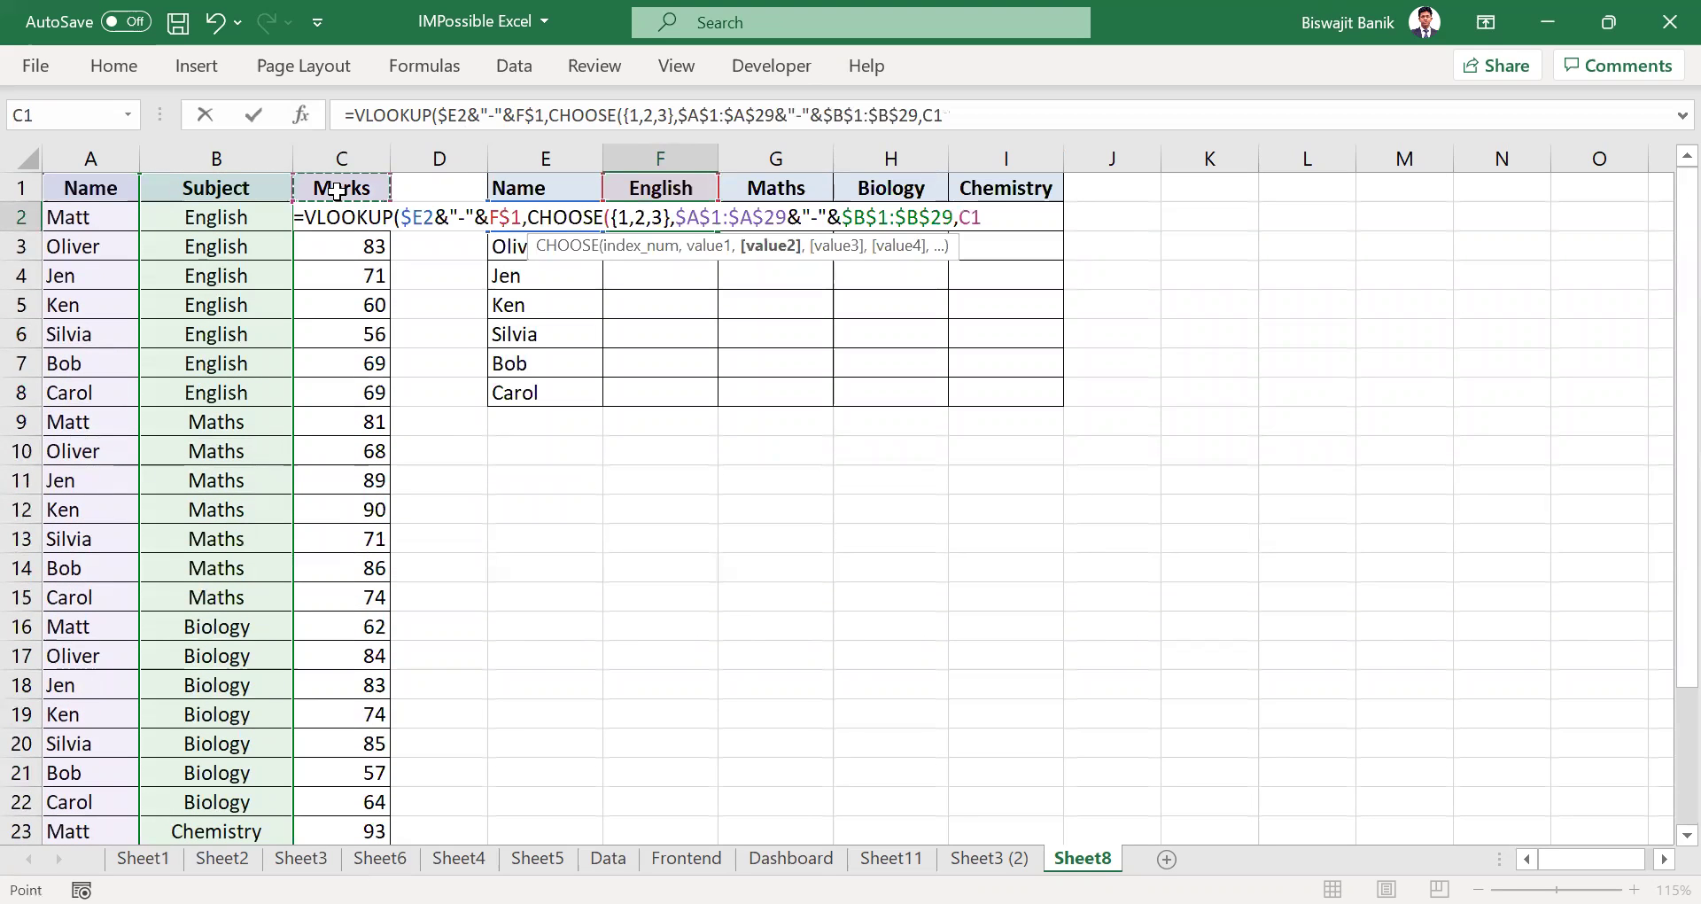
key(ctrl+shift+Down)
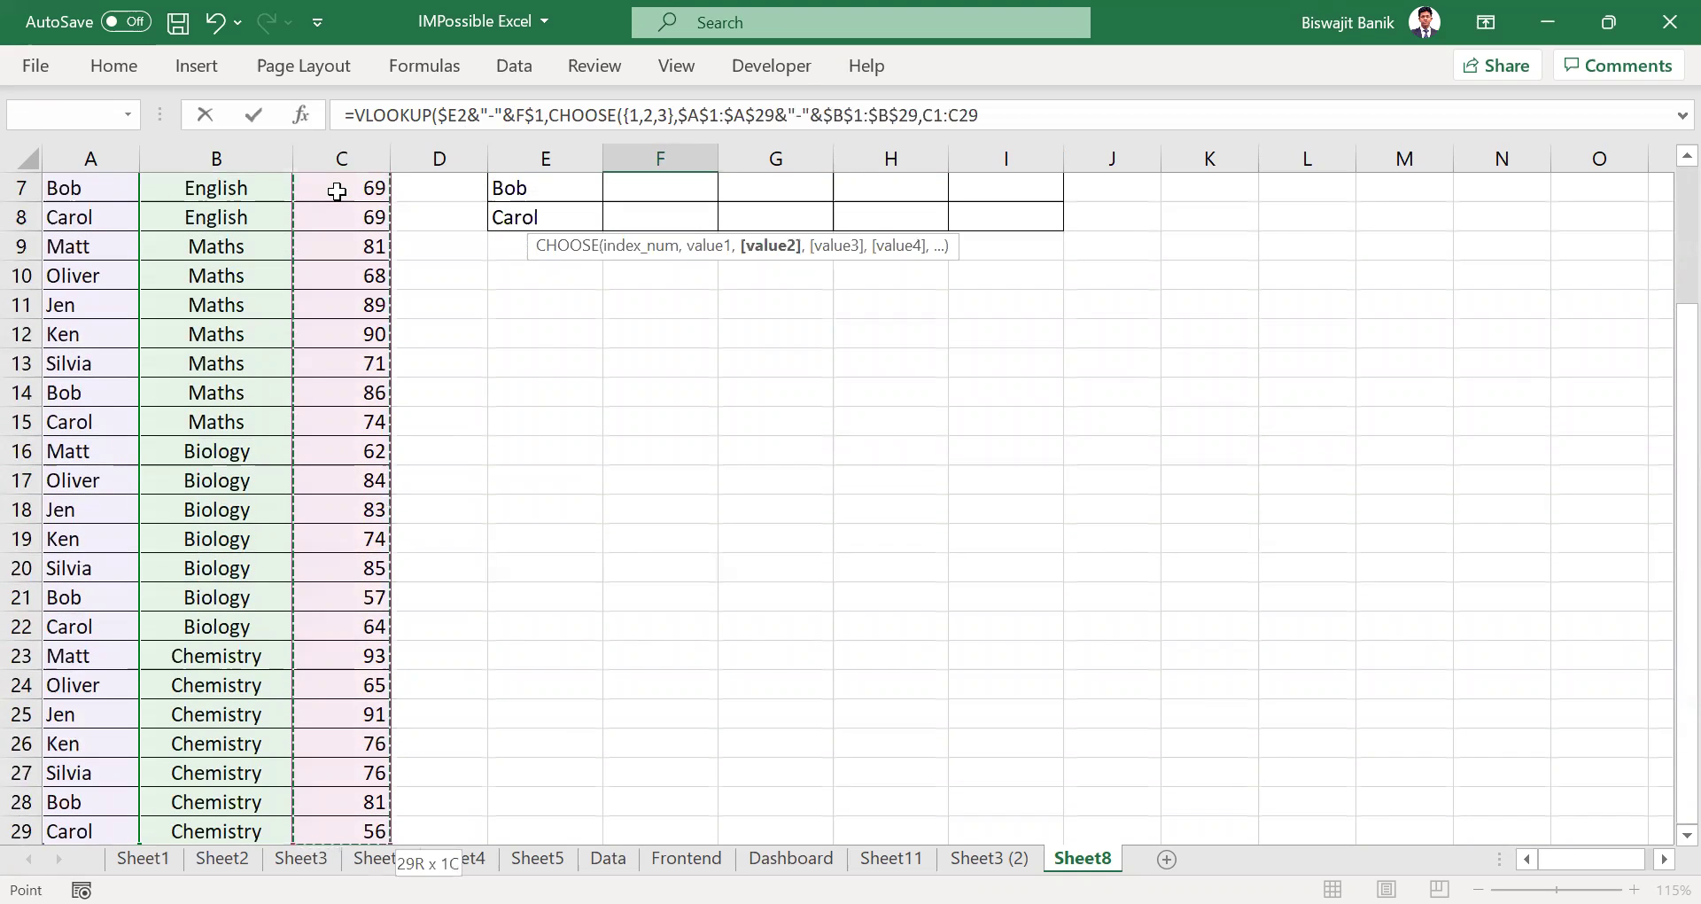
key(F4)
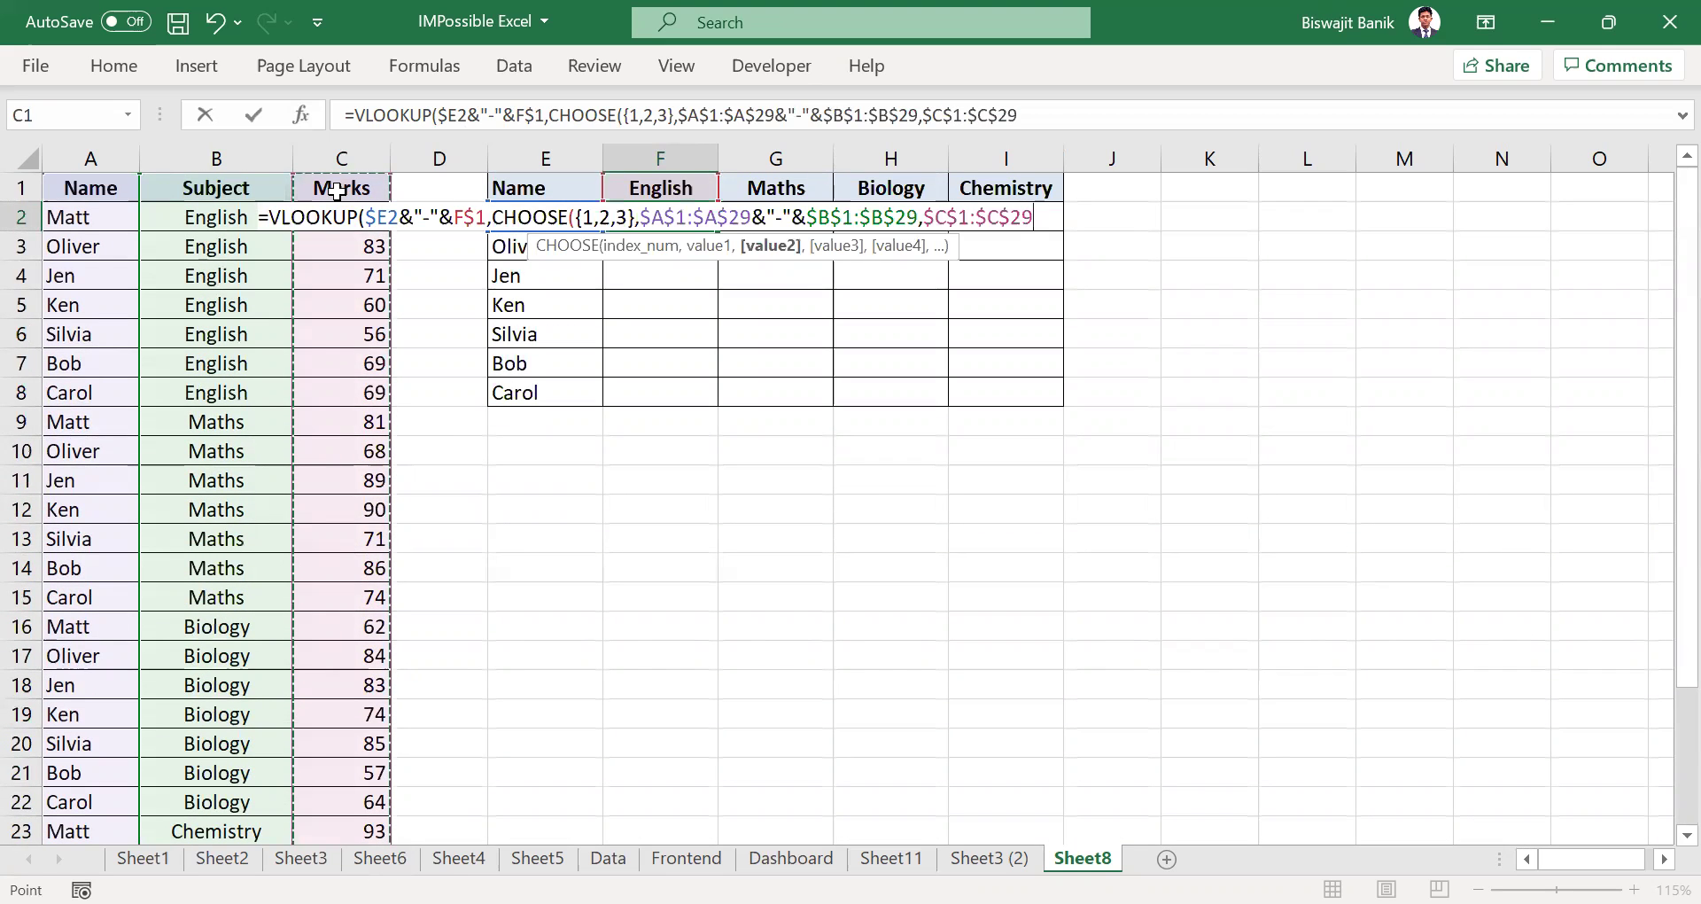
text())
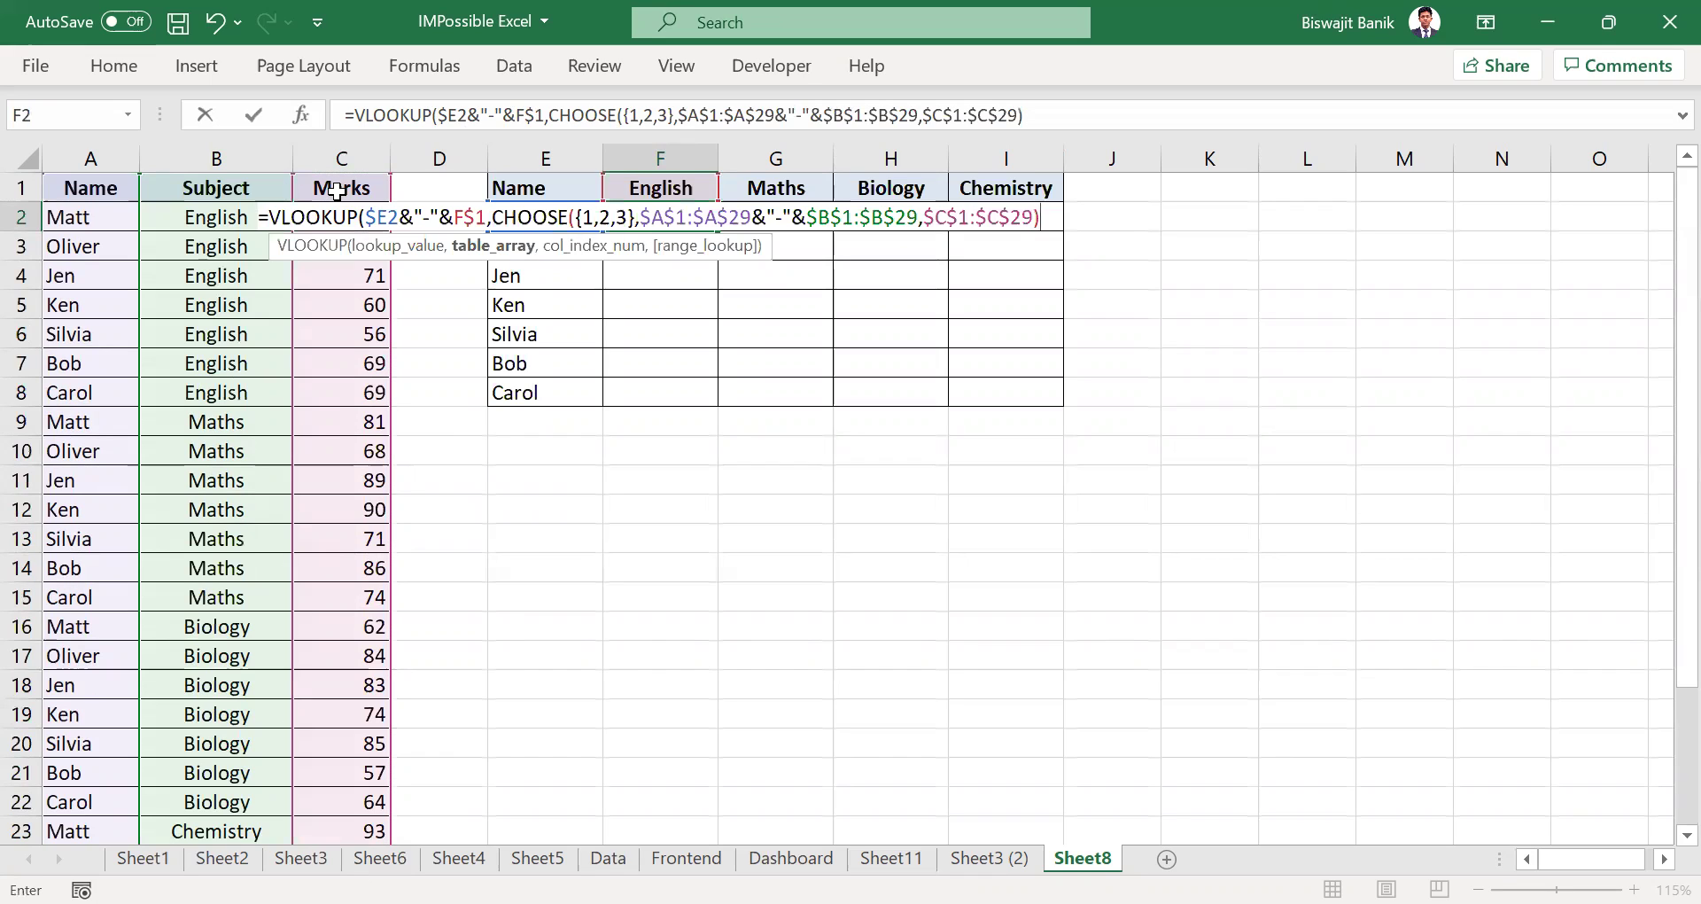
text(,)
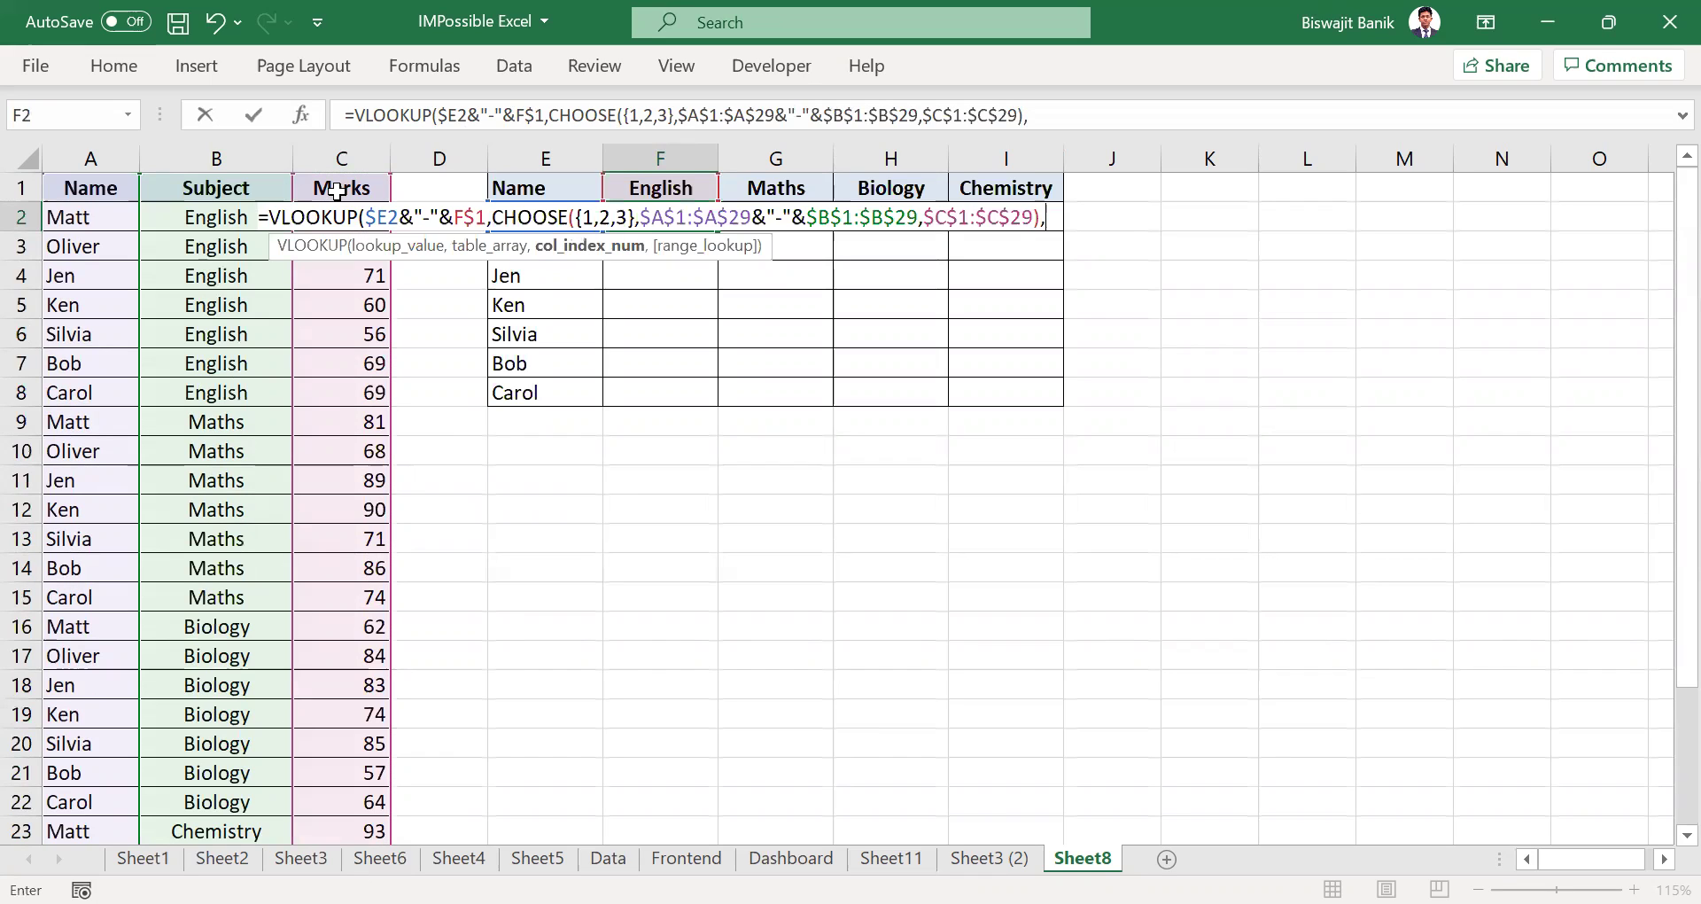
text(2,)
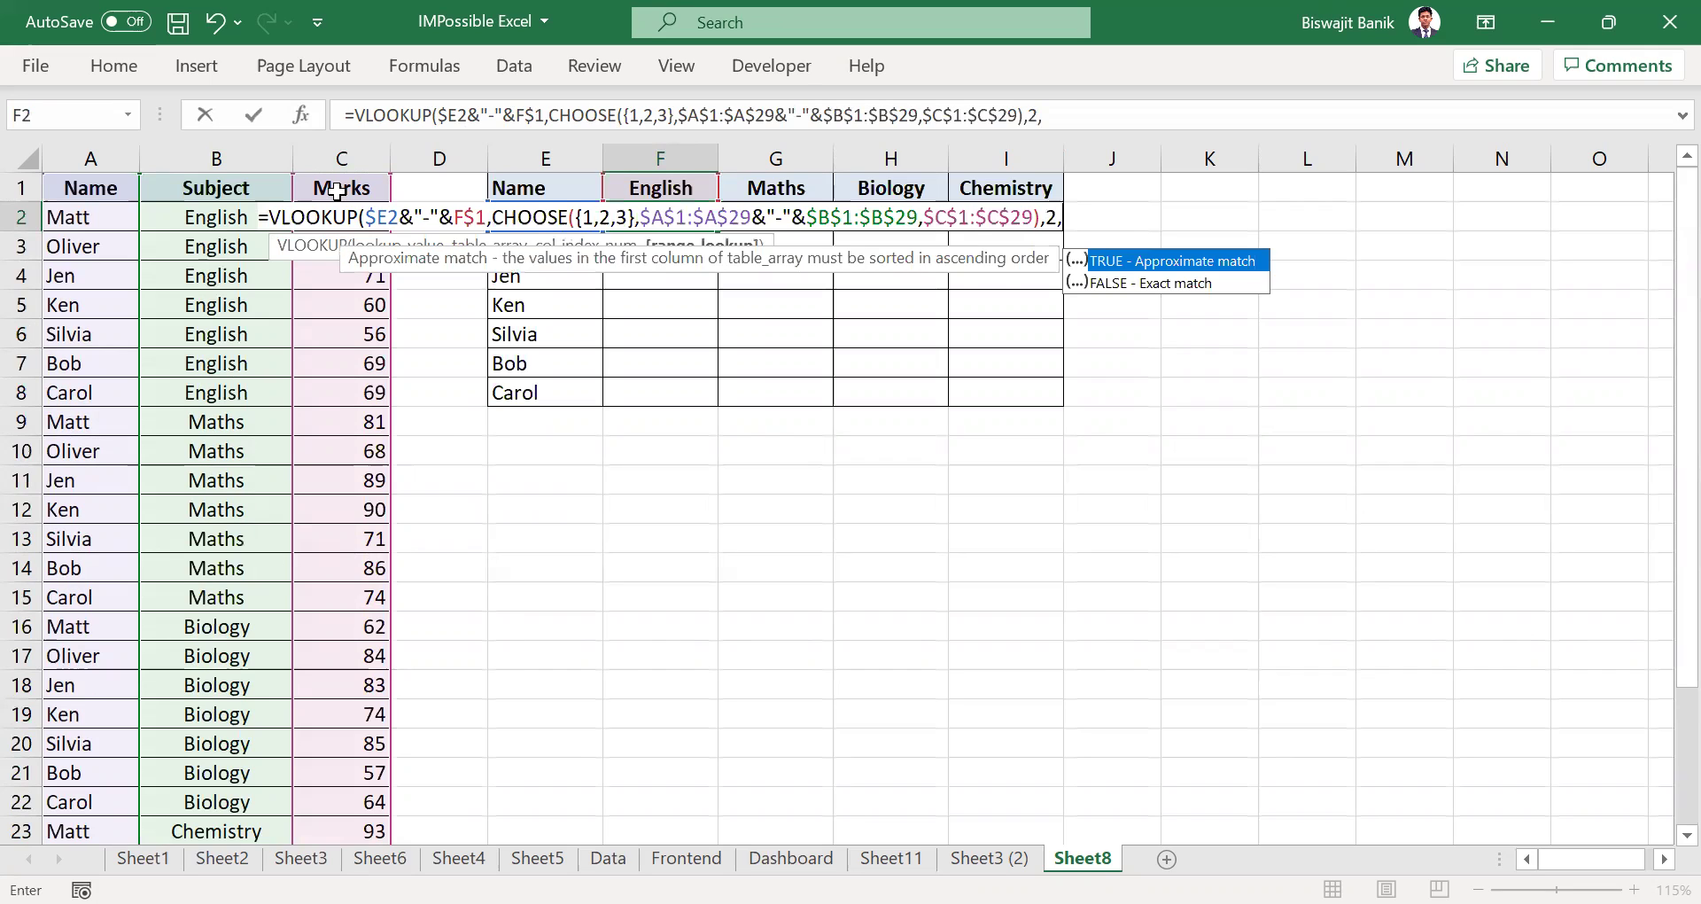
text(0)
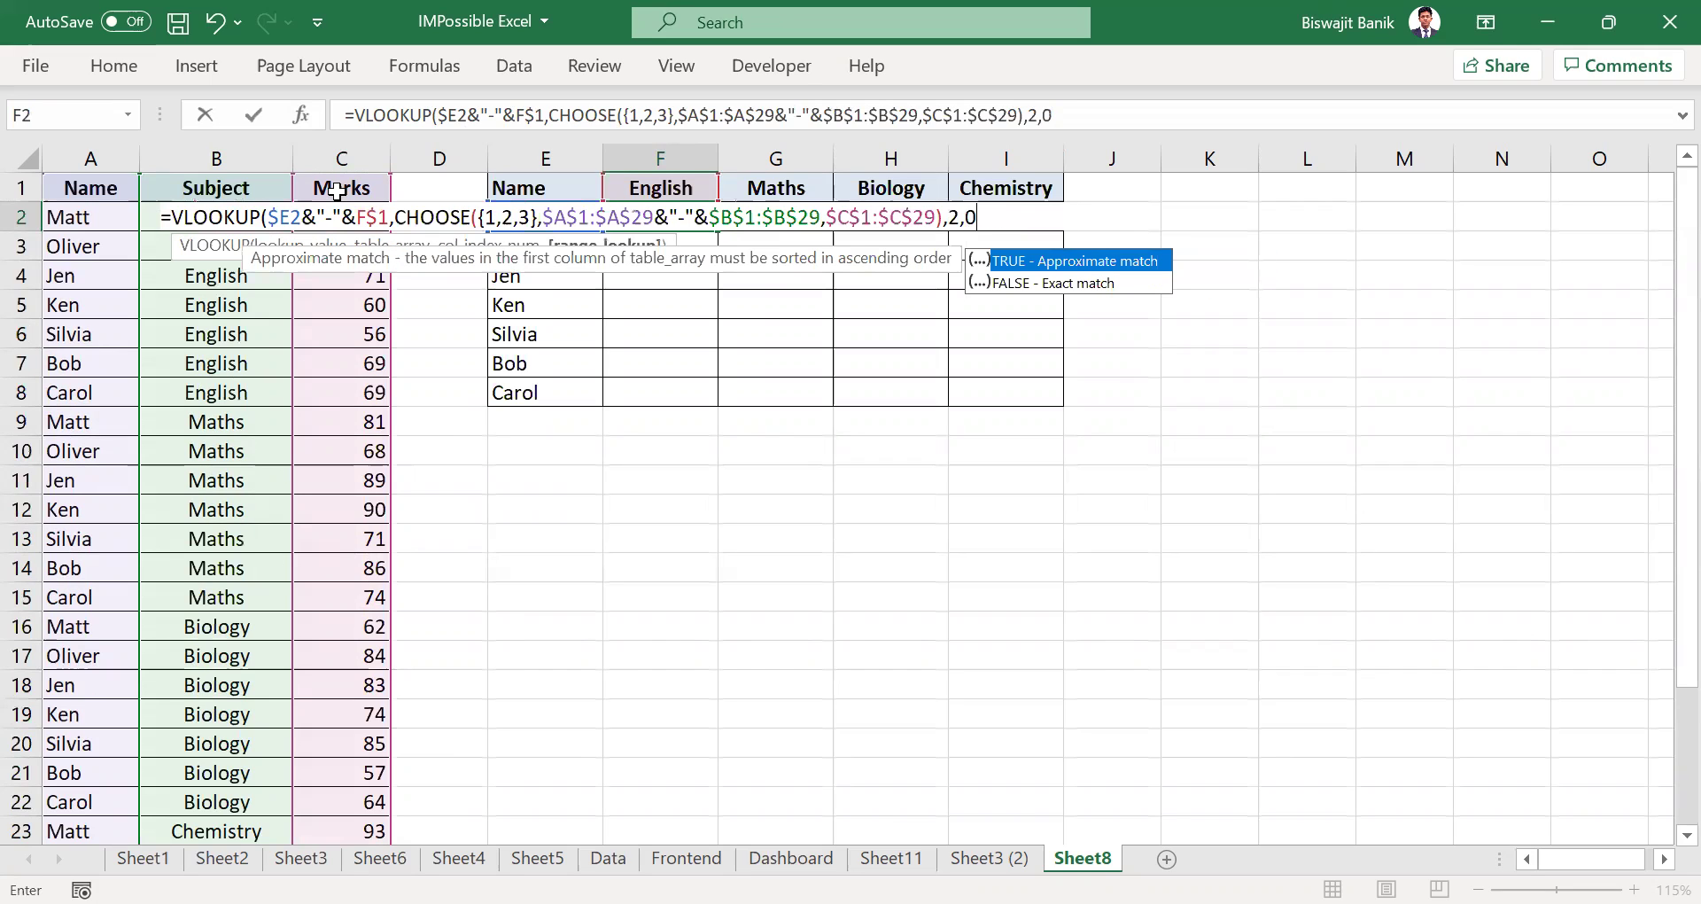
text())
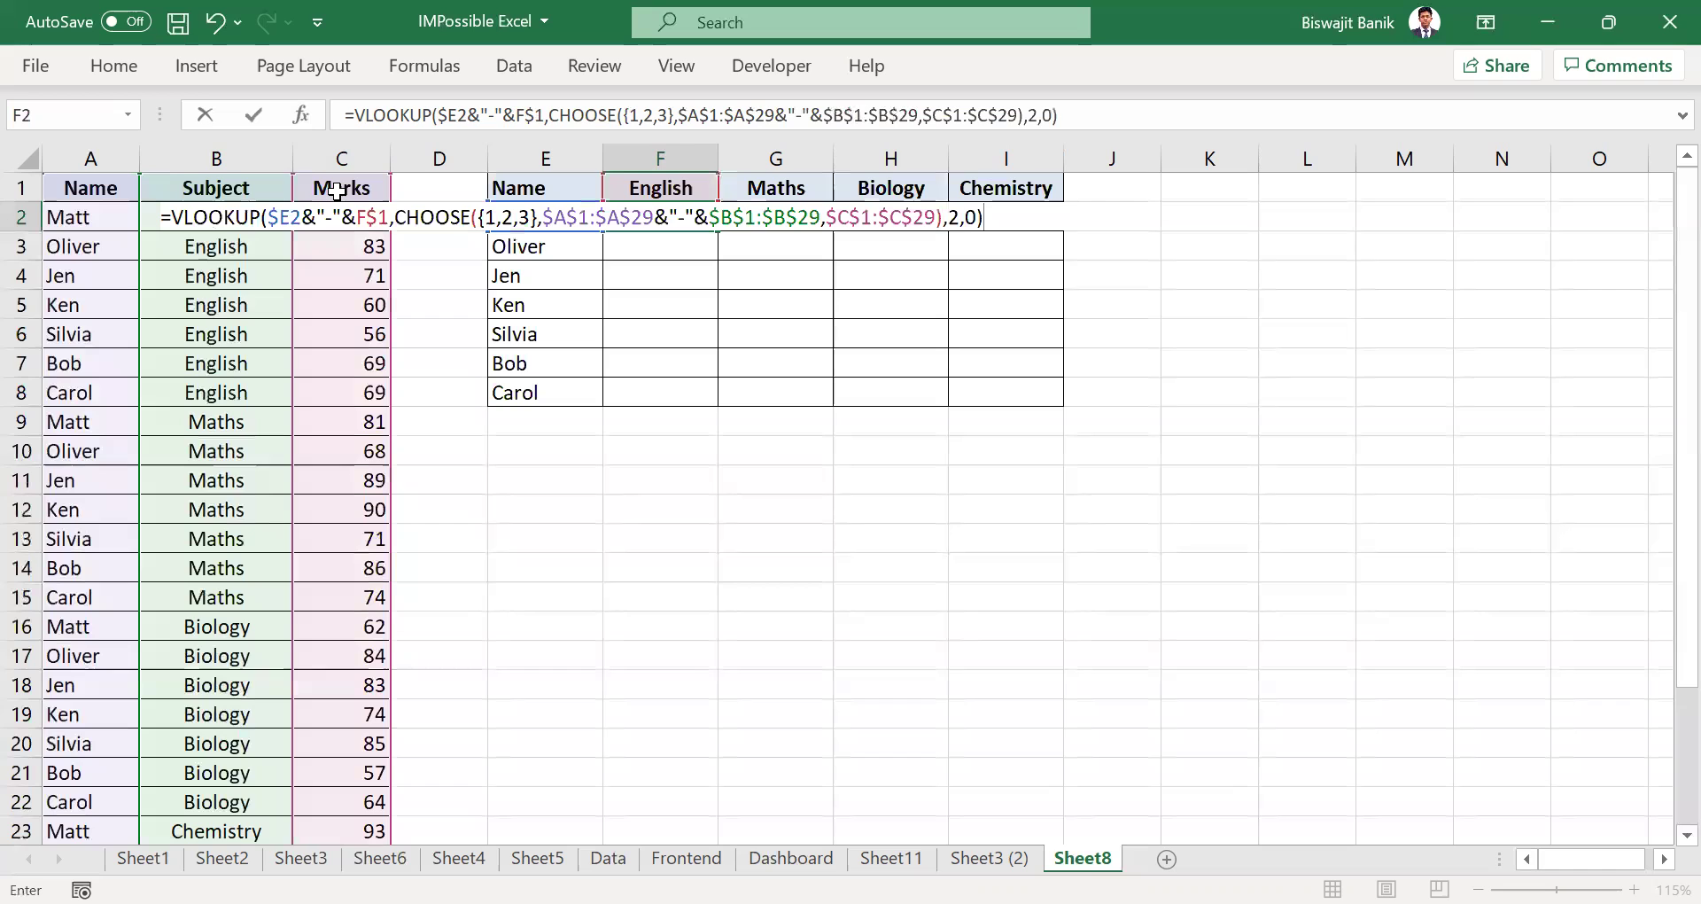
Enter F2 as an array formula with Ctrl+Shift+Enter, returning 91.
key(ctrl+shift+Return)
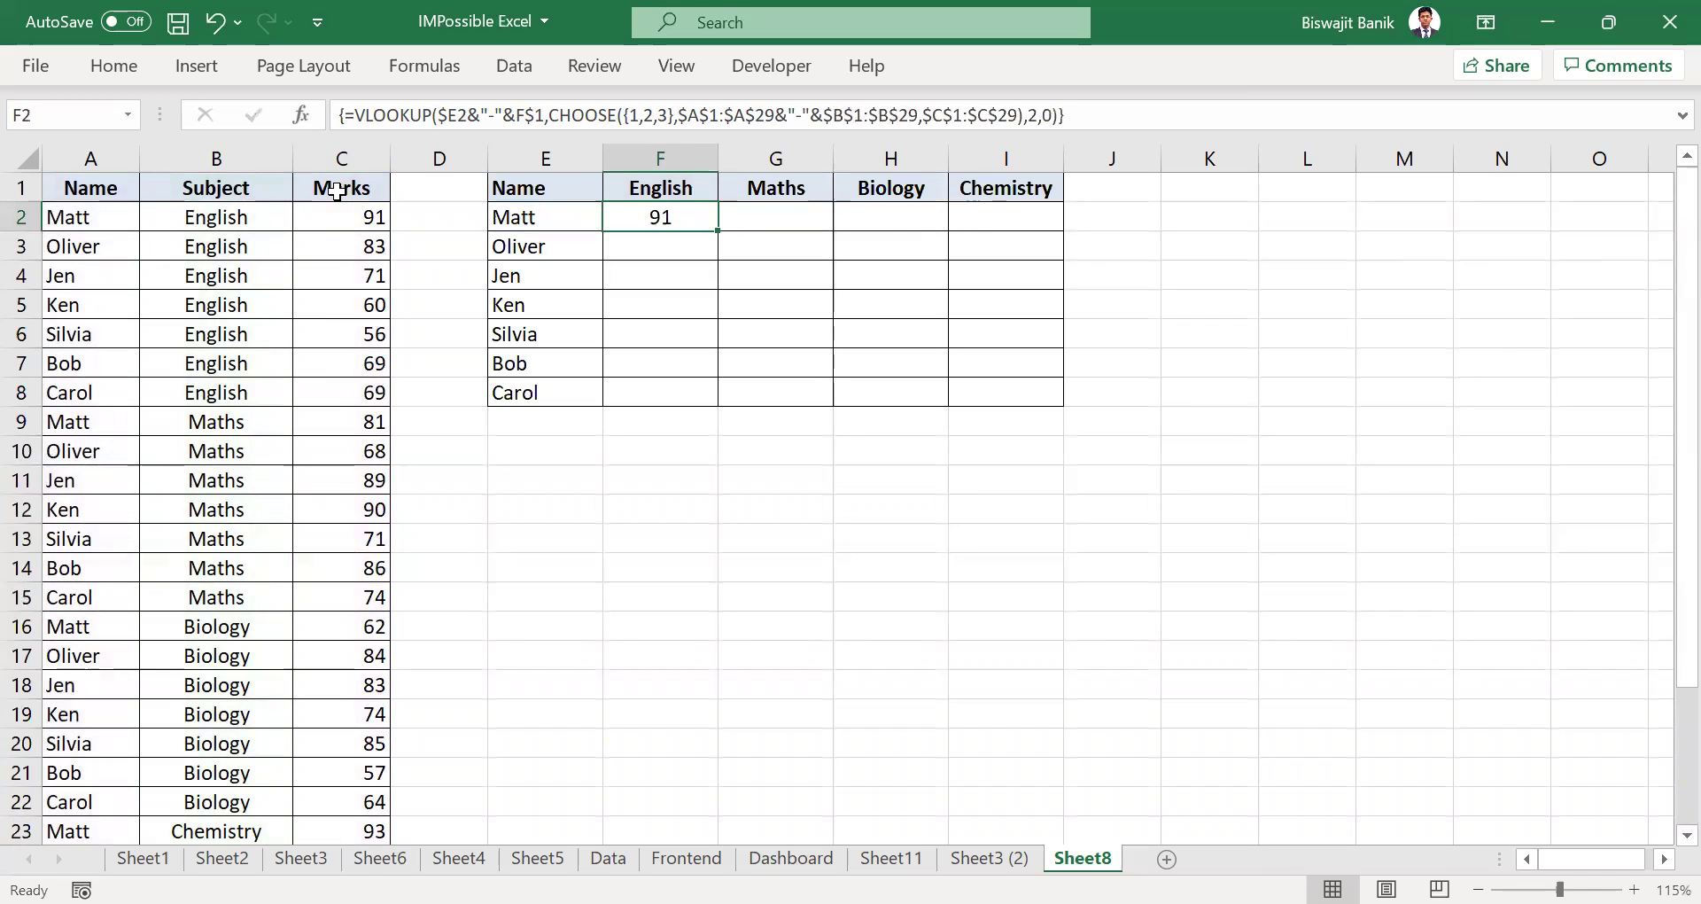
Paste F2's formula into G2:I2 so Matt's Maths, Biology and Chemistry show 81, 62, 93.
key(Right)
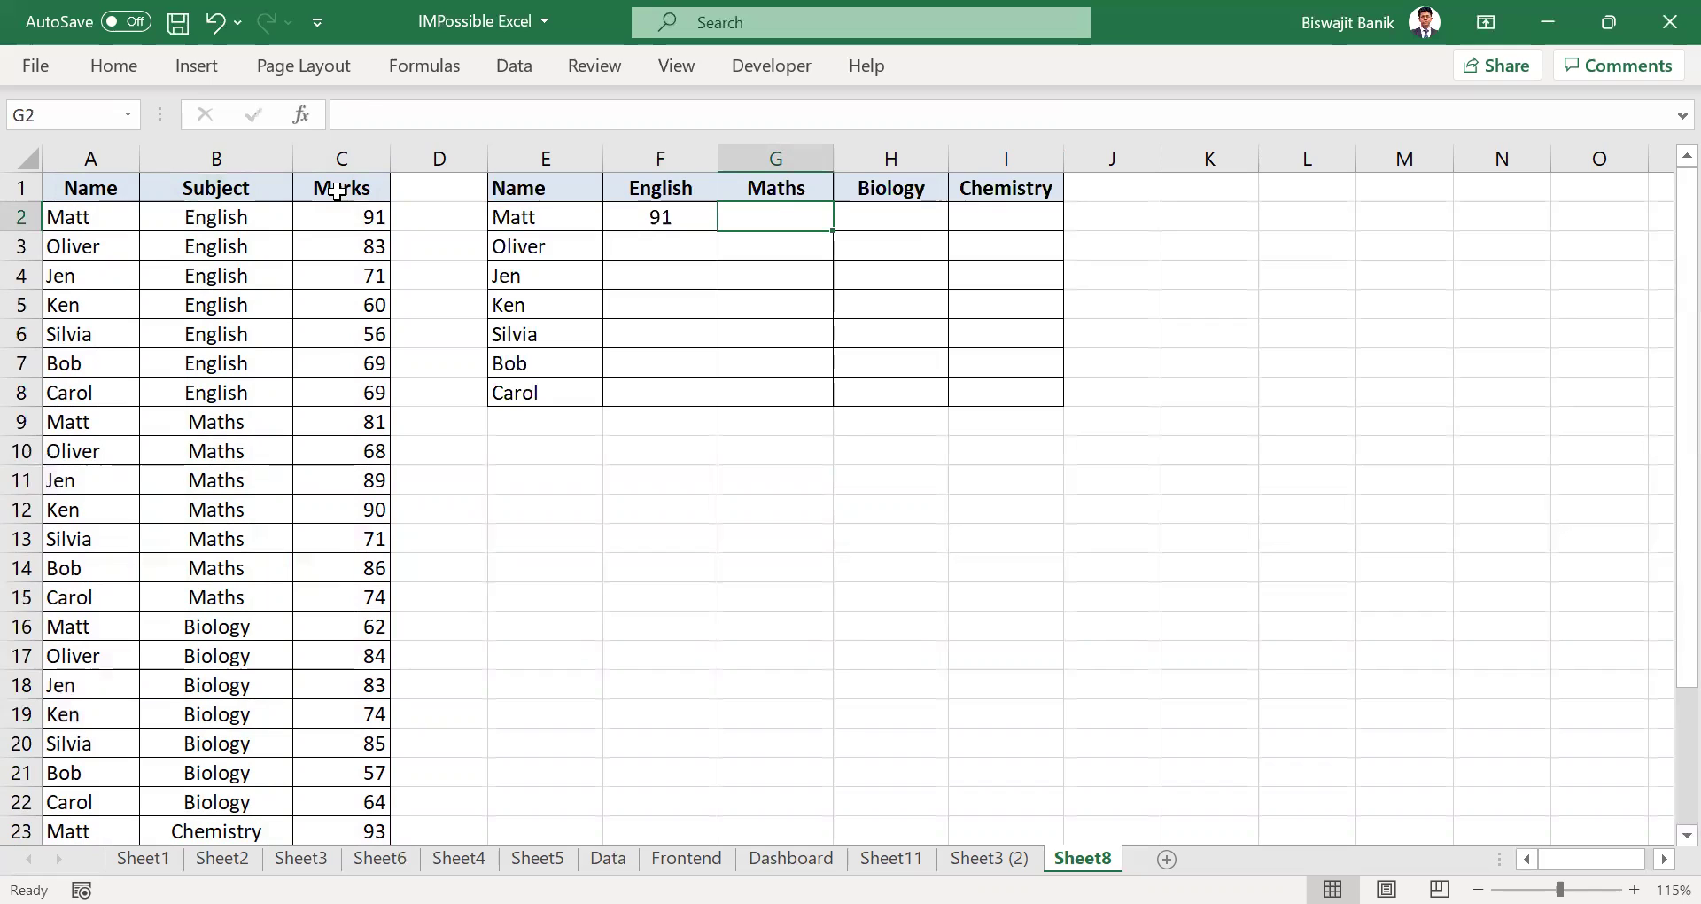
key(ctrl+v)
key(shift+Right)
key(shift+Right)
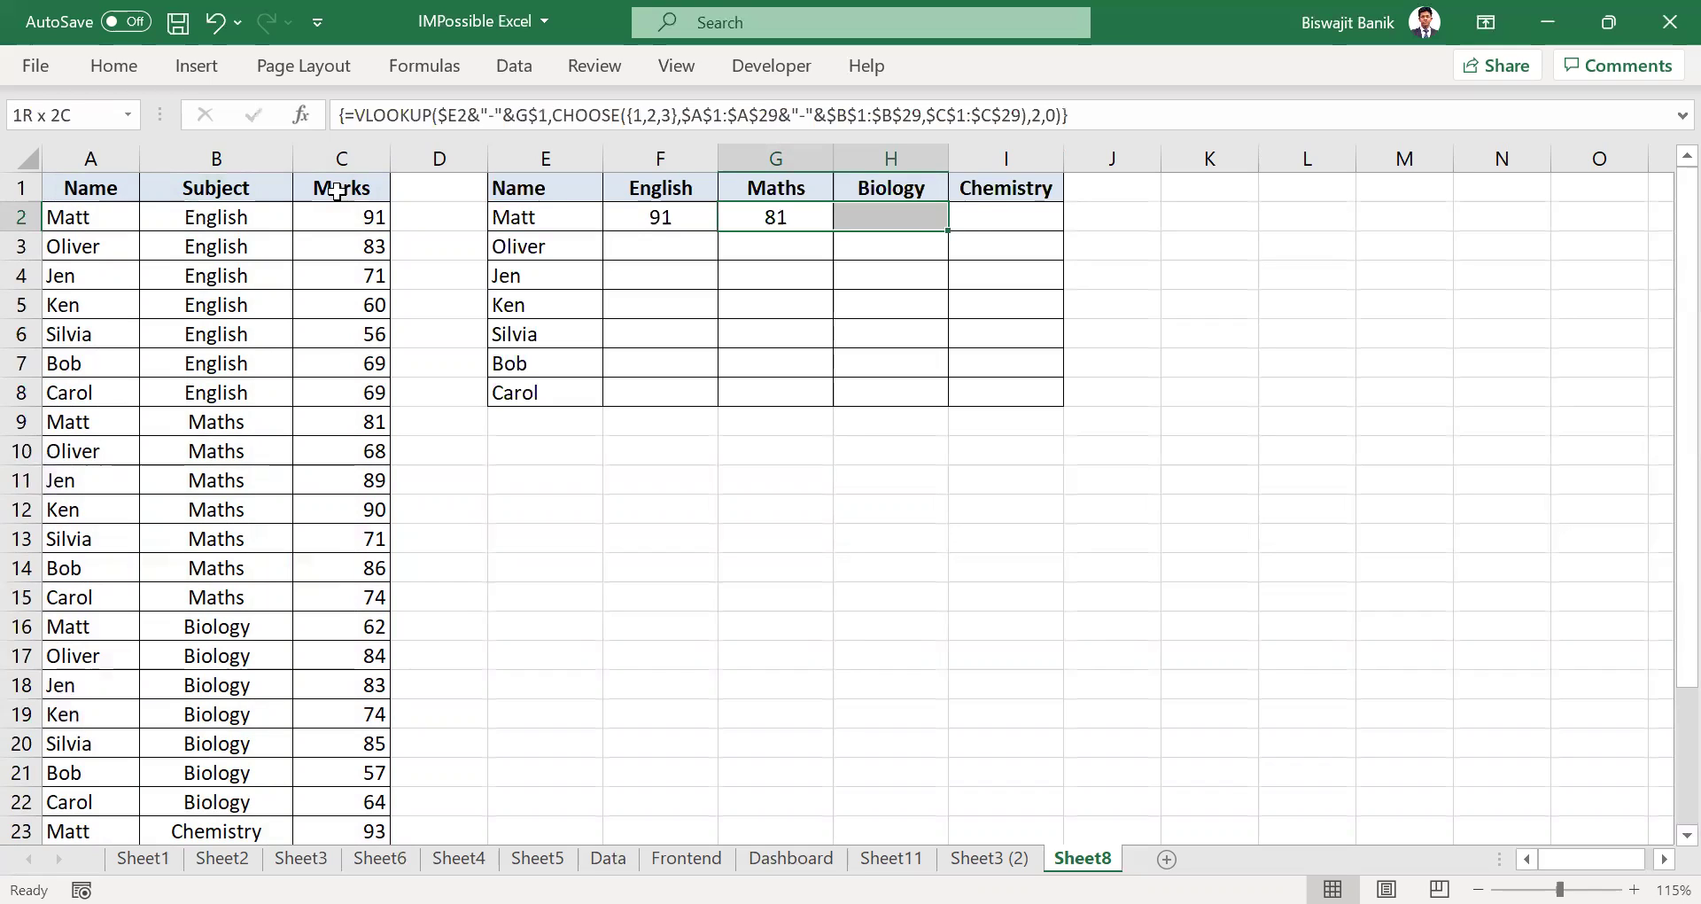
key(ctrl+v)
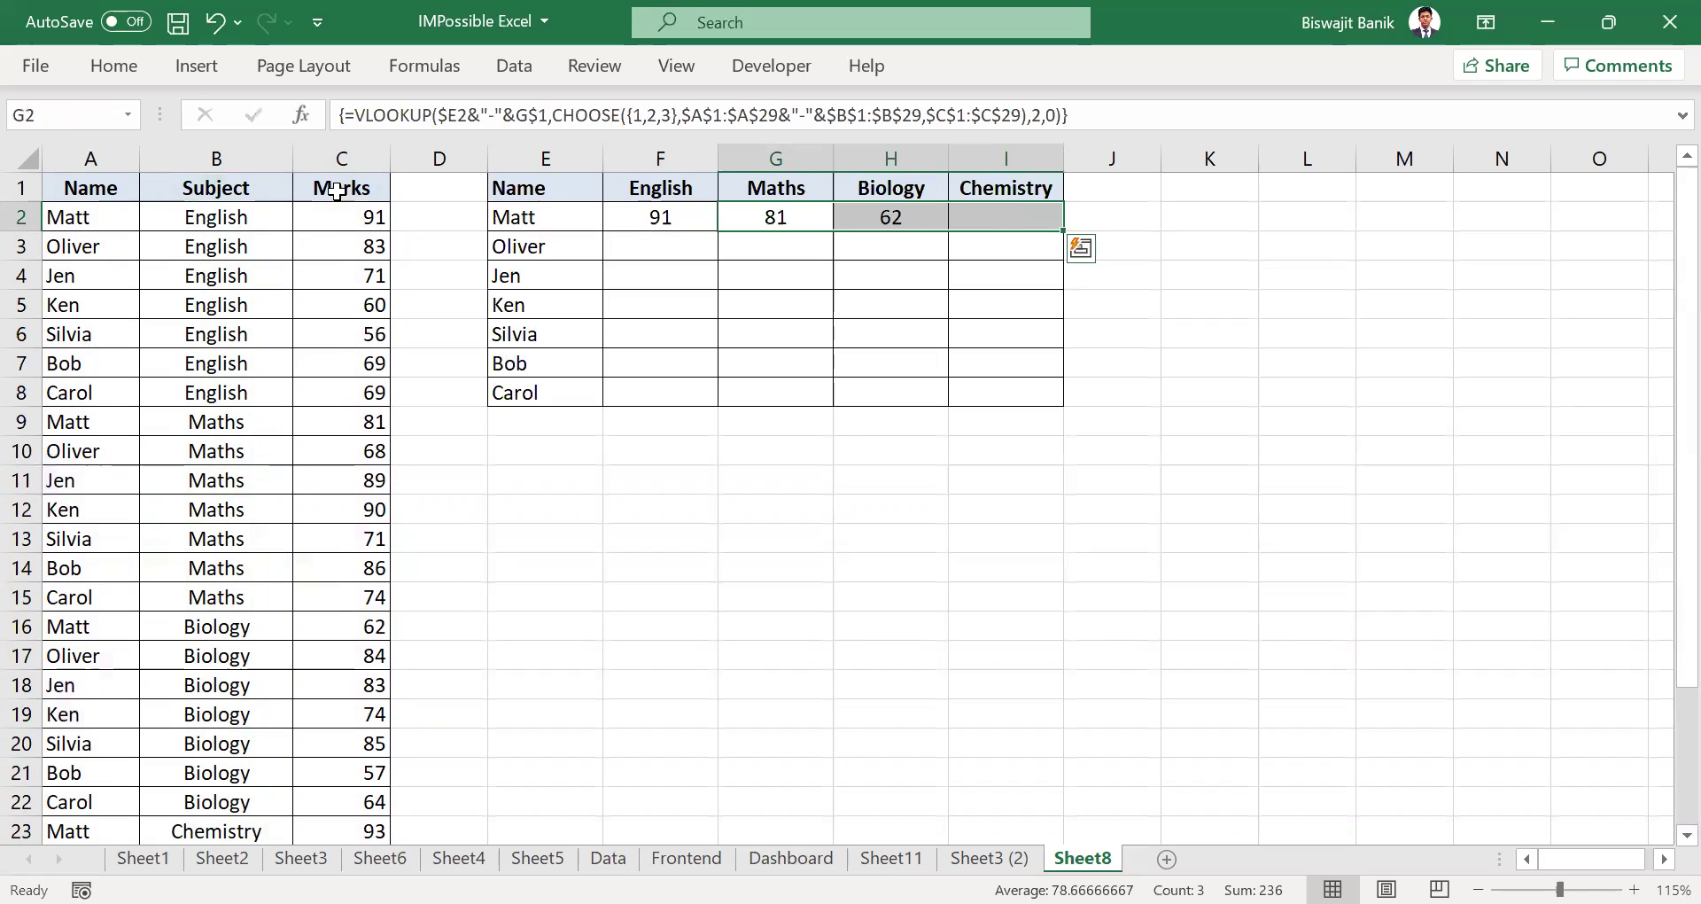
key(Left)
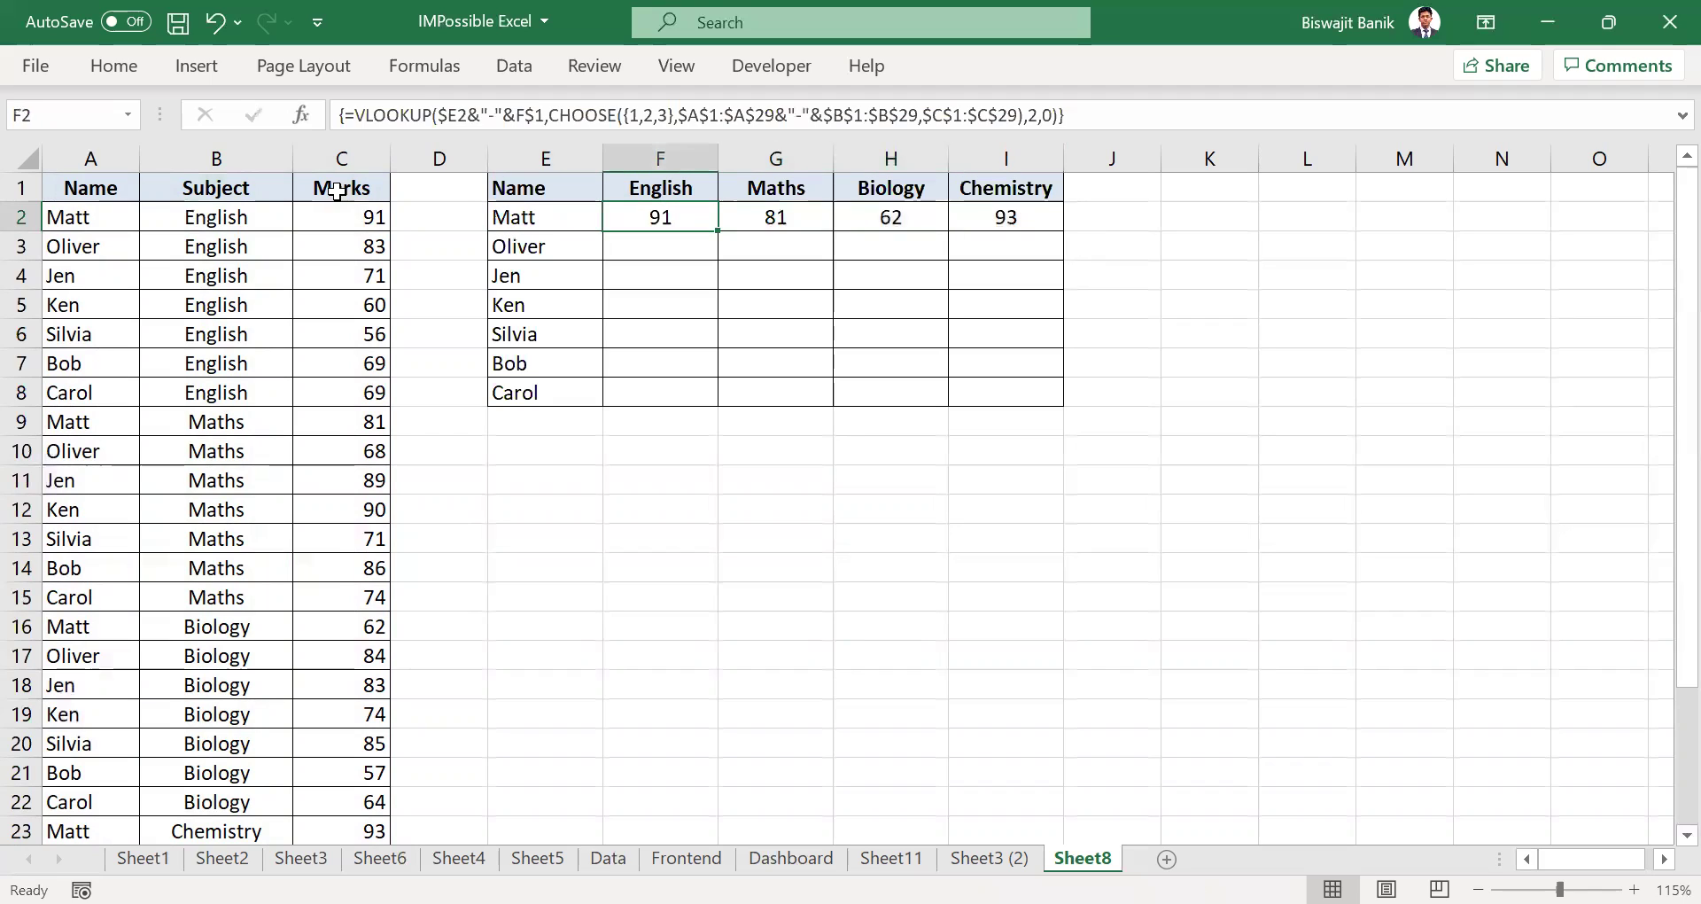
drag(94, 182, 310, 178)
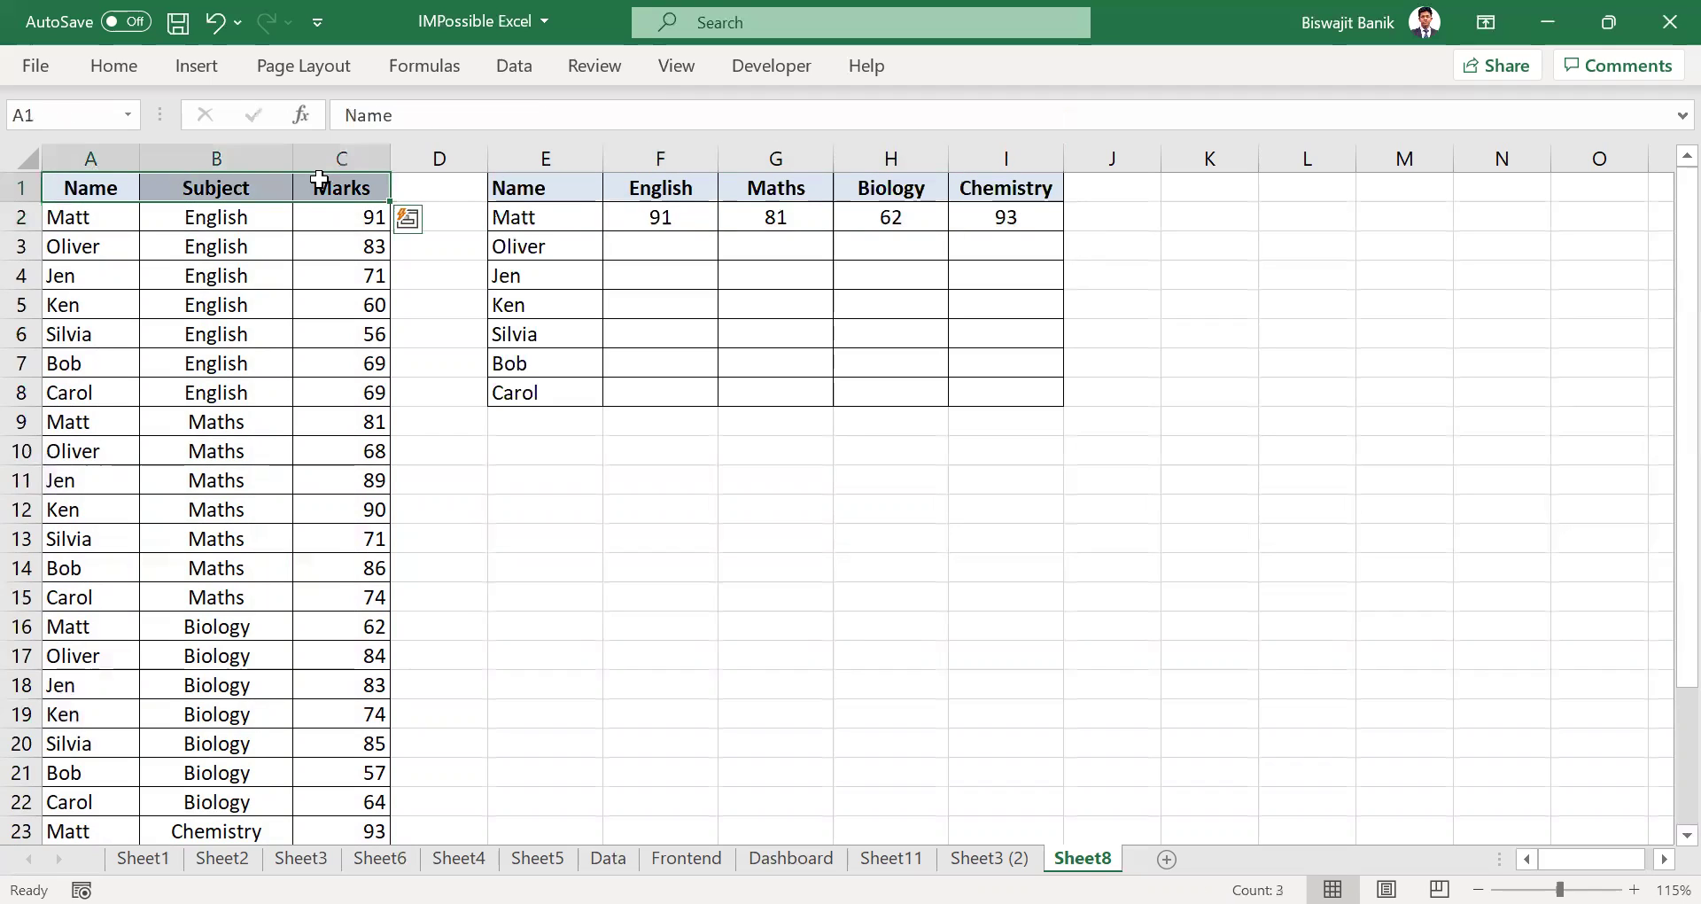
key(ctrl+shift+l)
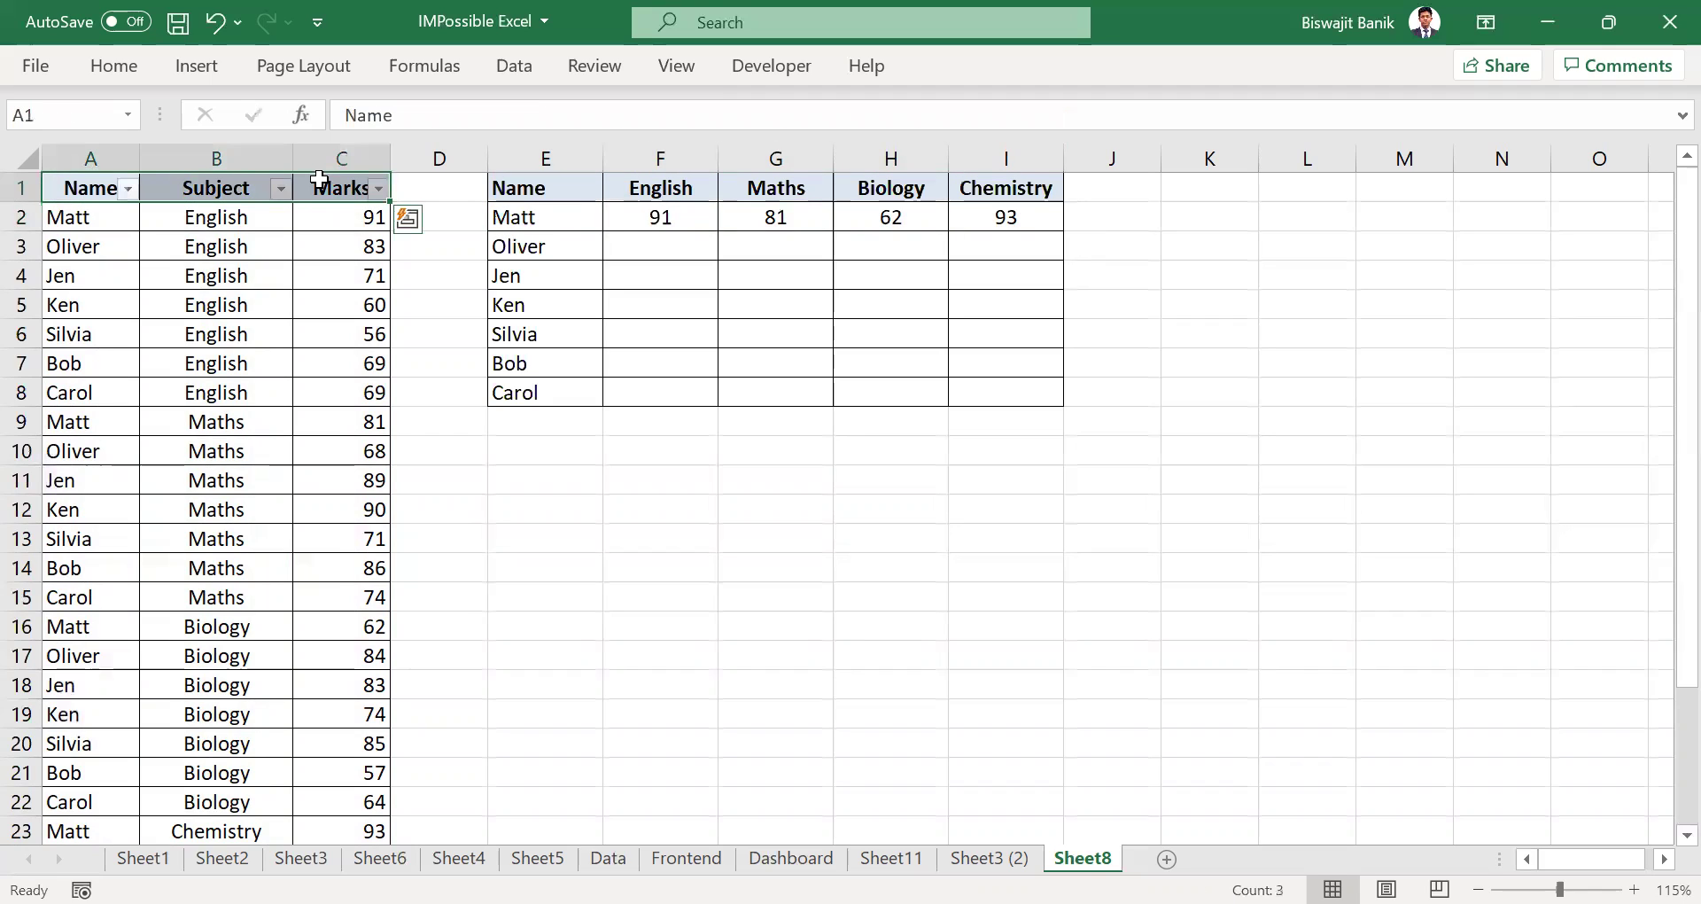
click(128, 188)
click(68, 507)
click(93, 631)
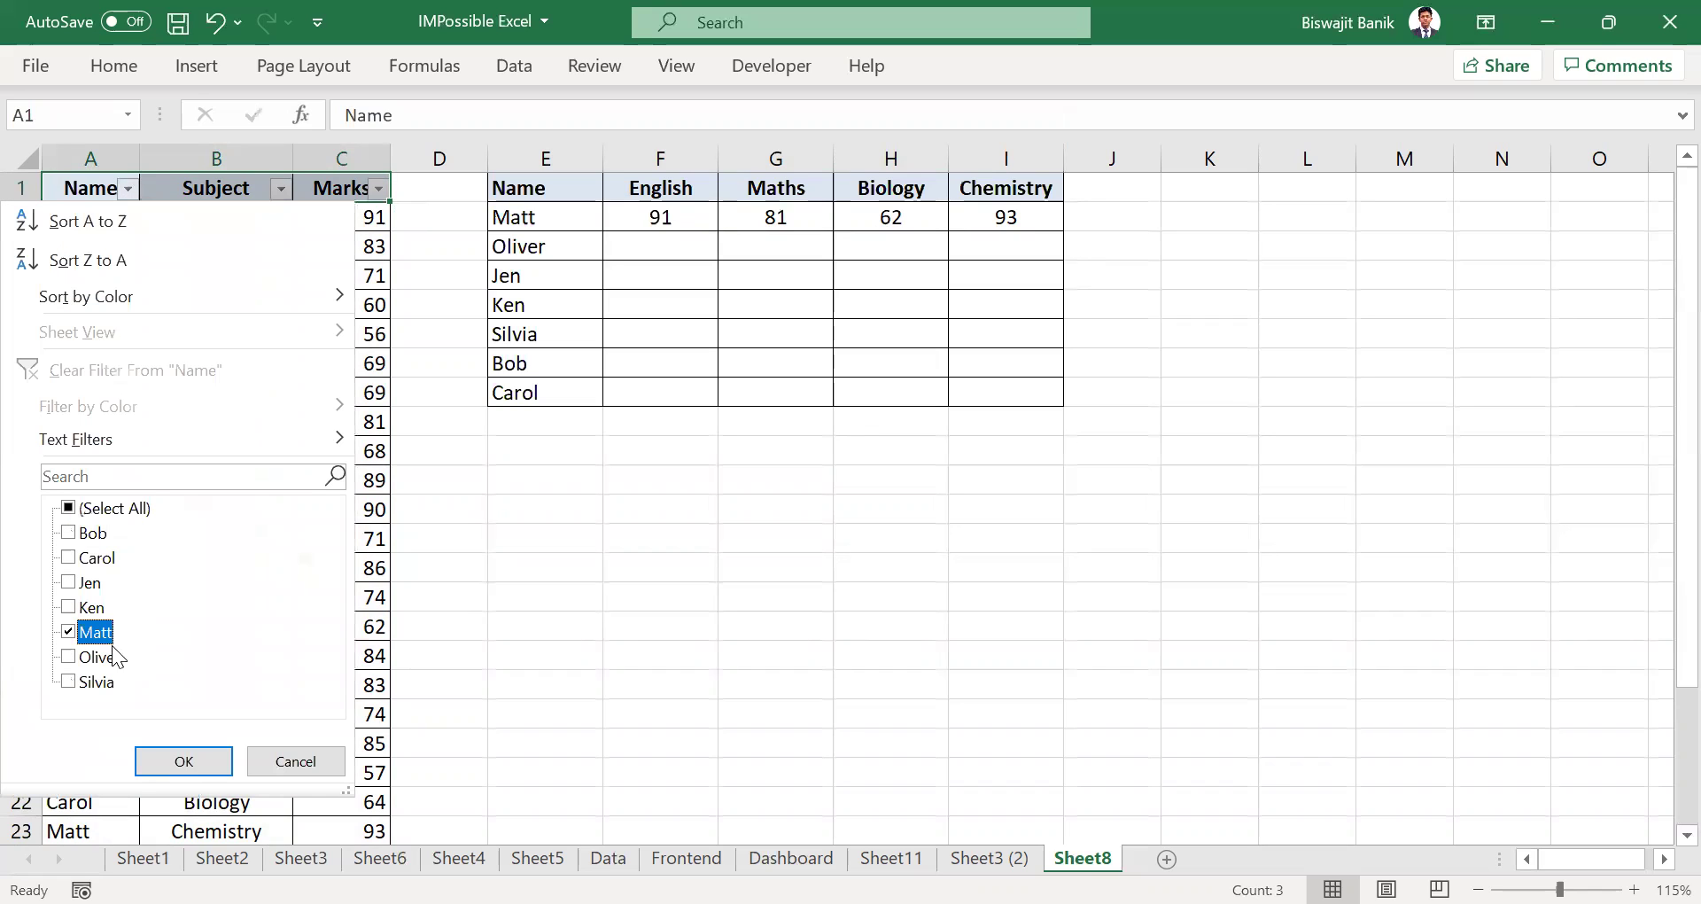
click(206, 770)
click(363, 217)
click(361, 248)
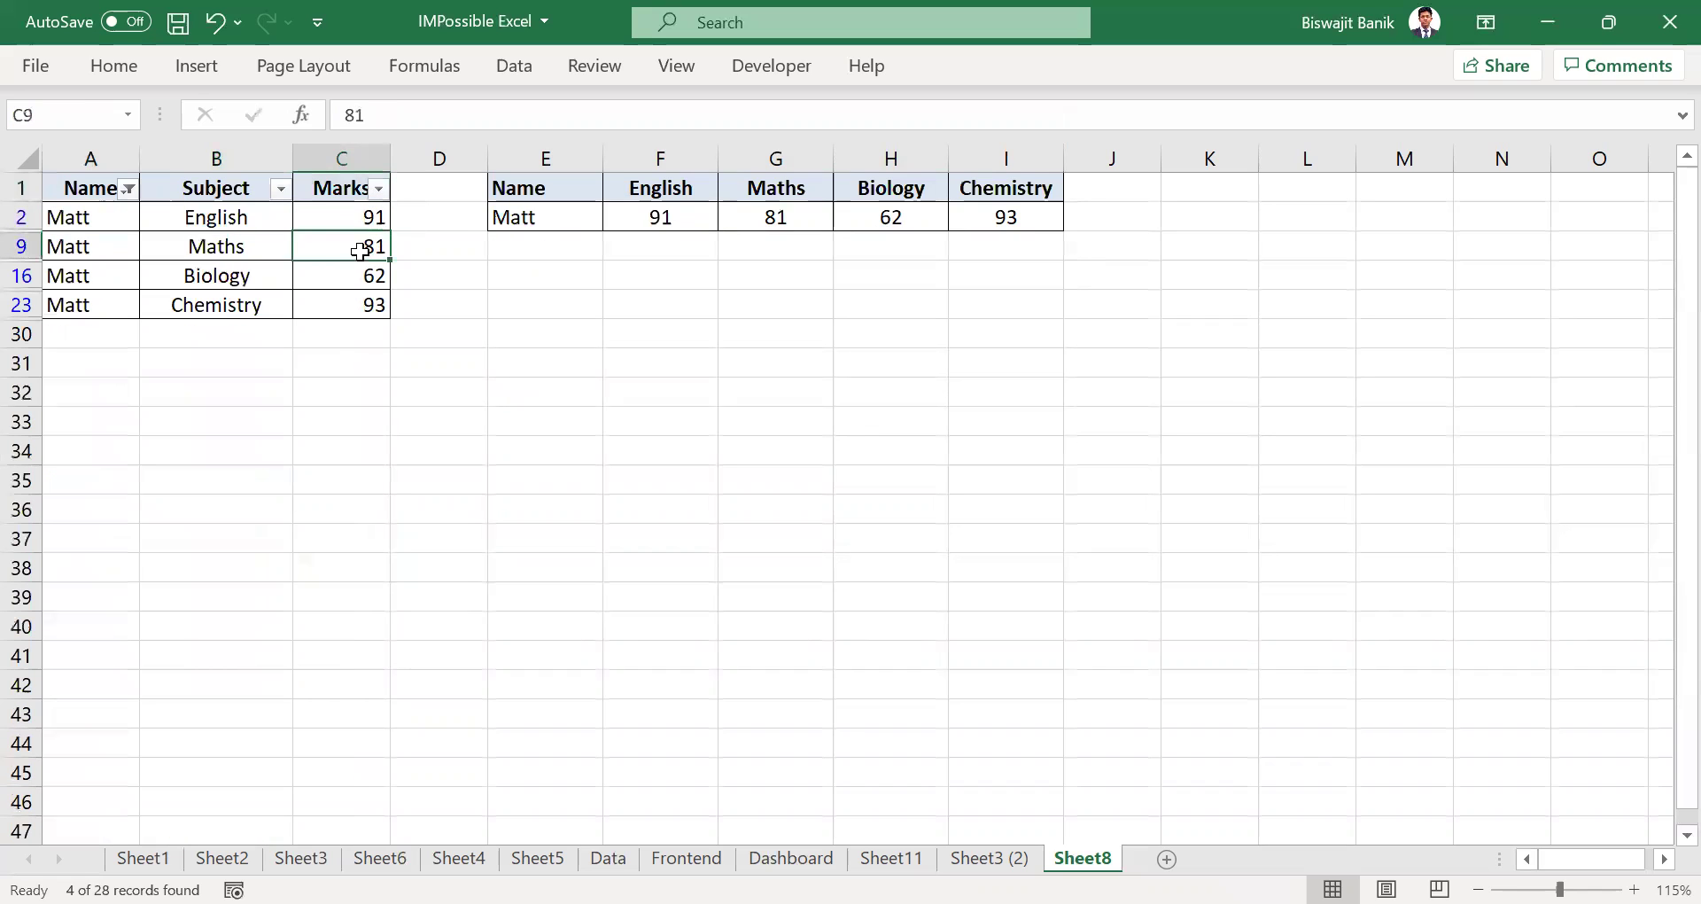
click(363, 275)
click(367, 304)
click(335, 188)
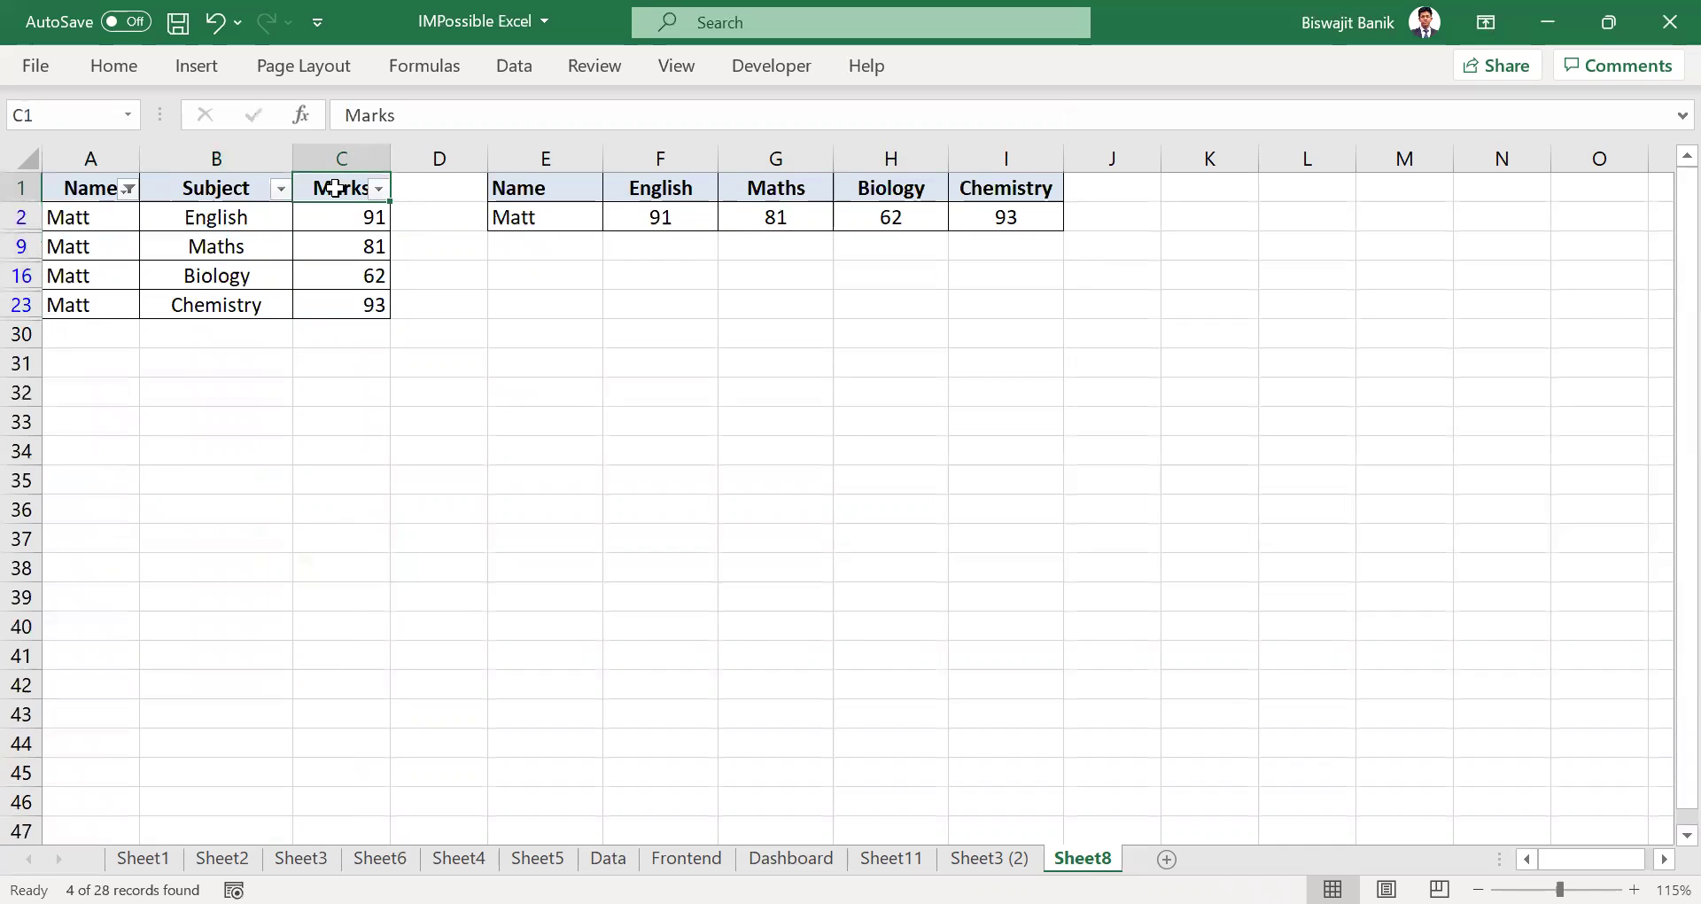
key(ctrl+shift+l)
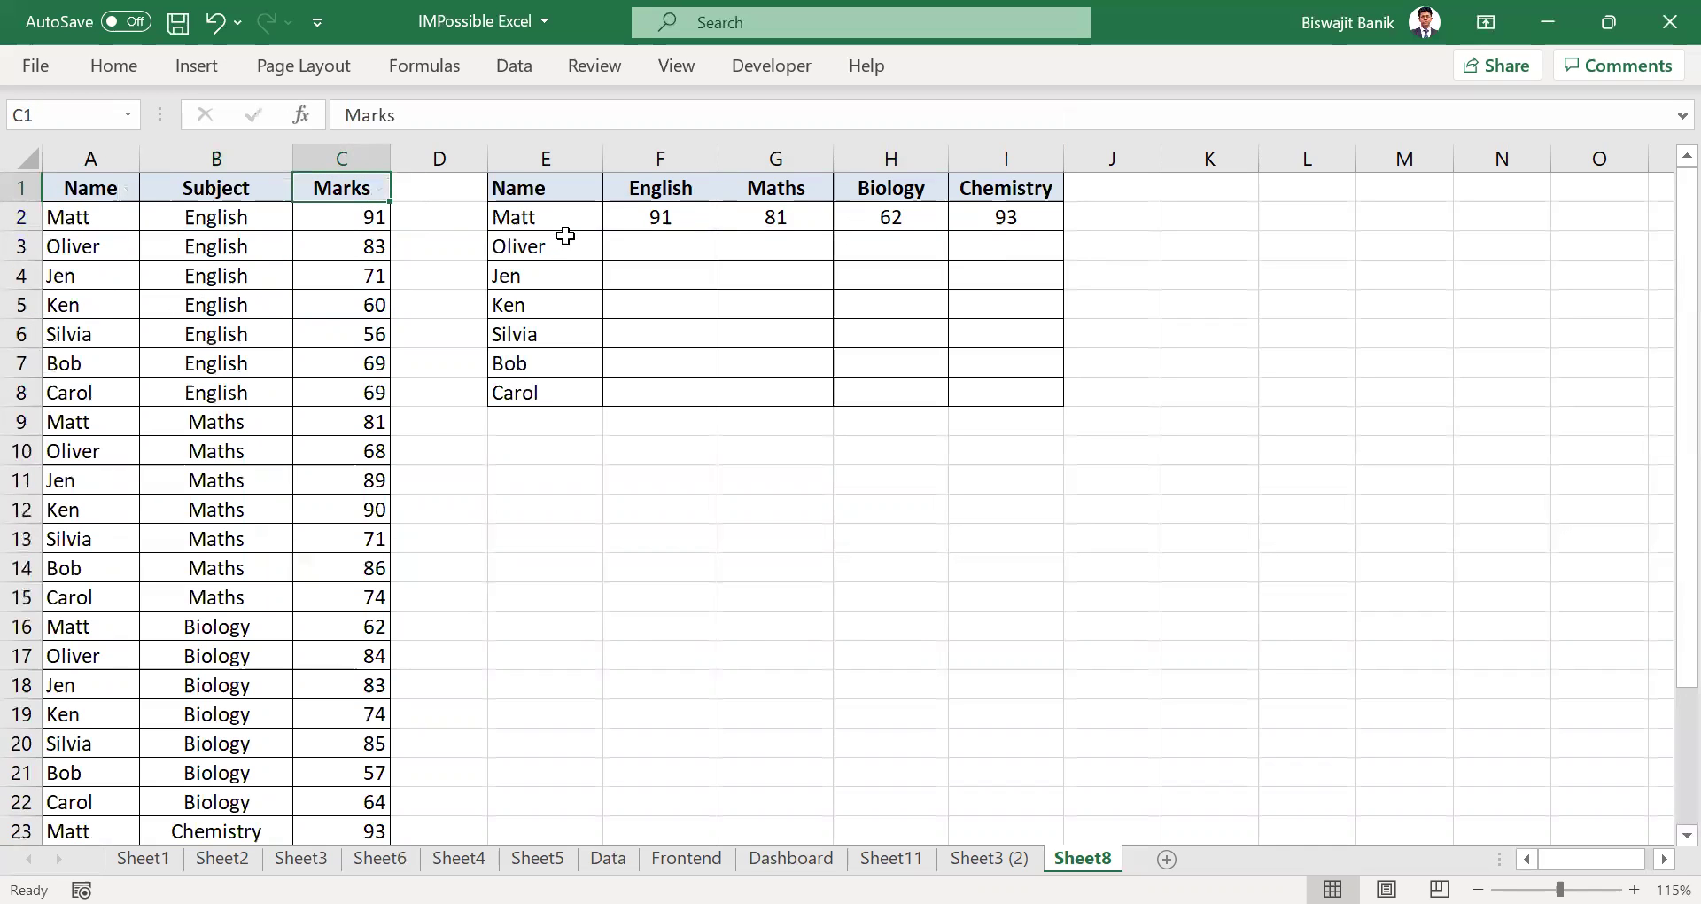
Fill F2:I2 down to Carol's row so every student gets all four subject marks.
click(623, 217)
drag(623, 217, 982, 213)
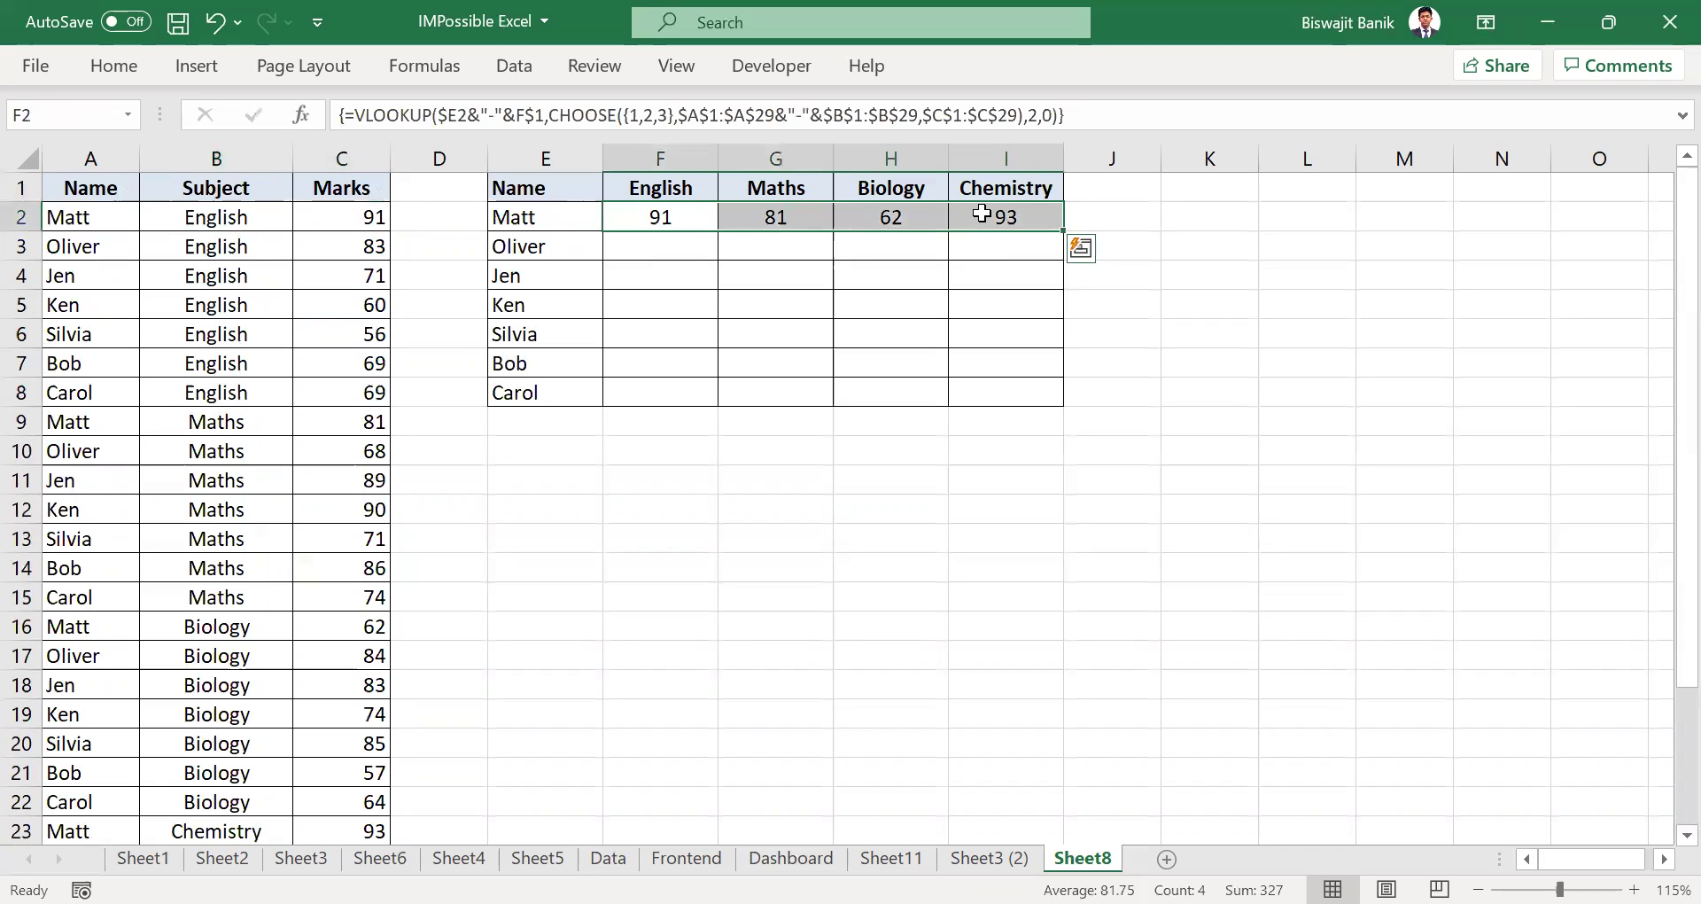
key(shift+Down)
key(shift+Down)
key(shift+Down)
key(shift+Down)
key(shift+Down)
key(shift+Down)
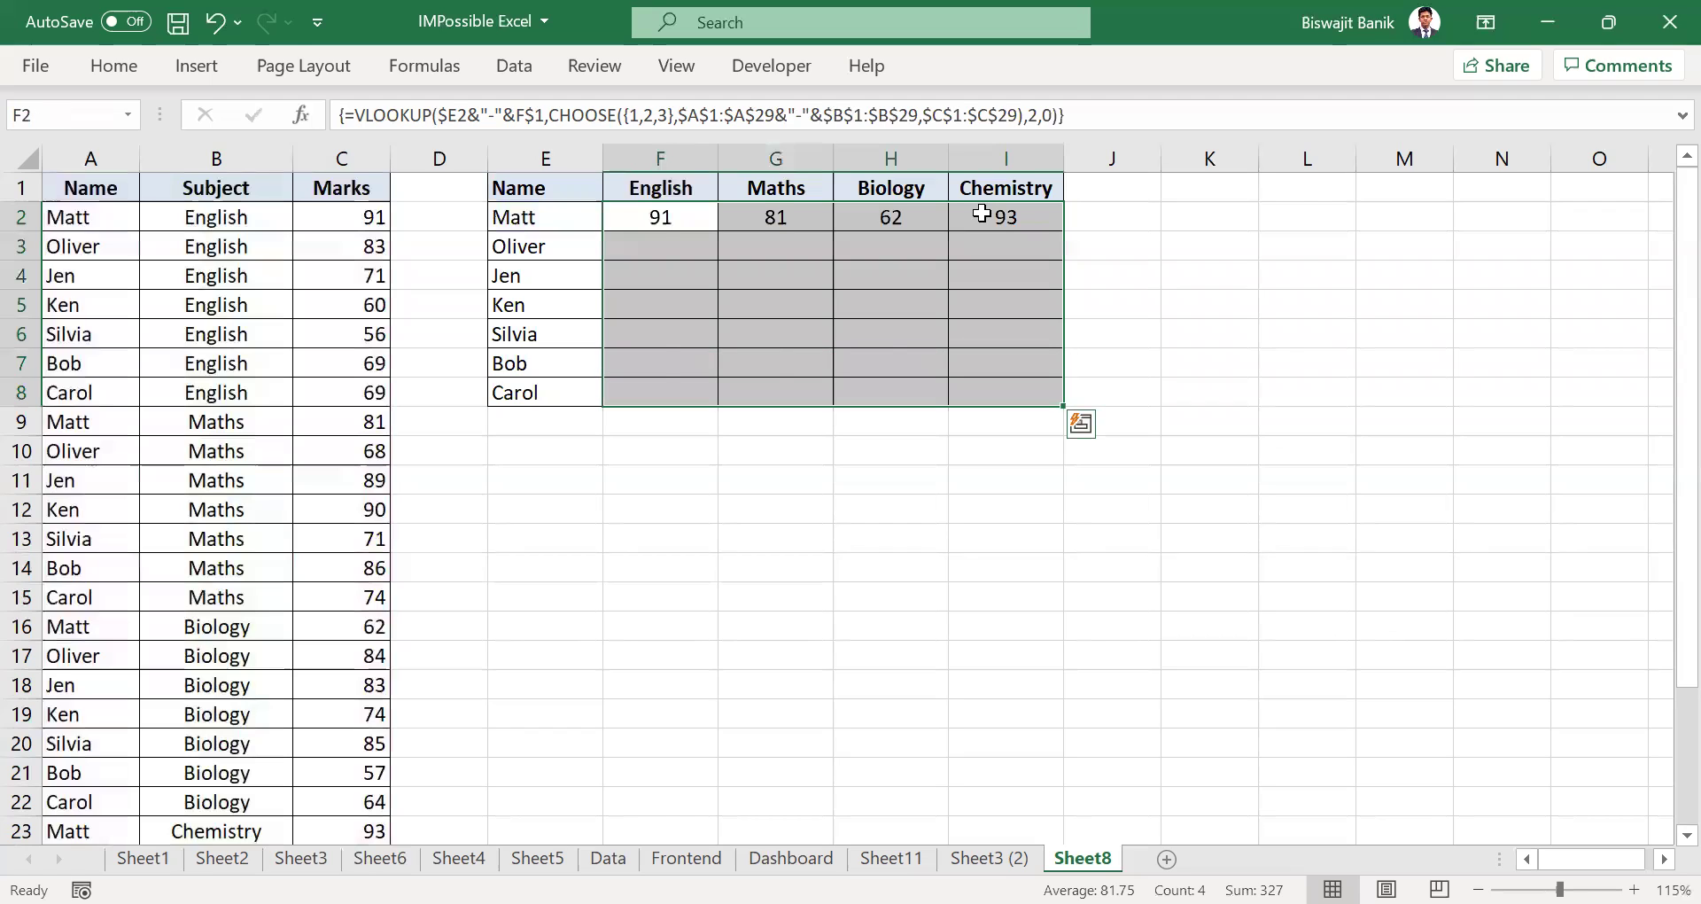
key(ctrl+d)
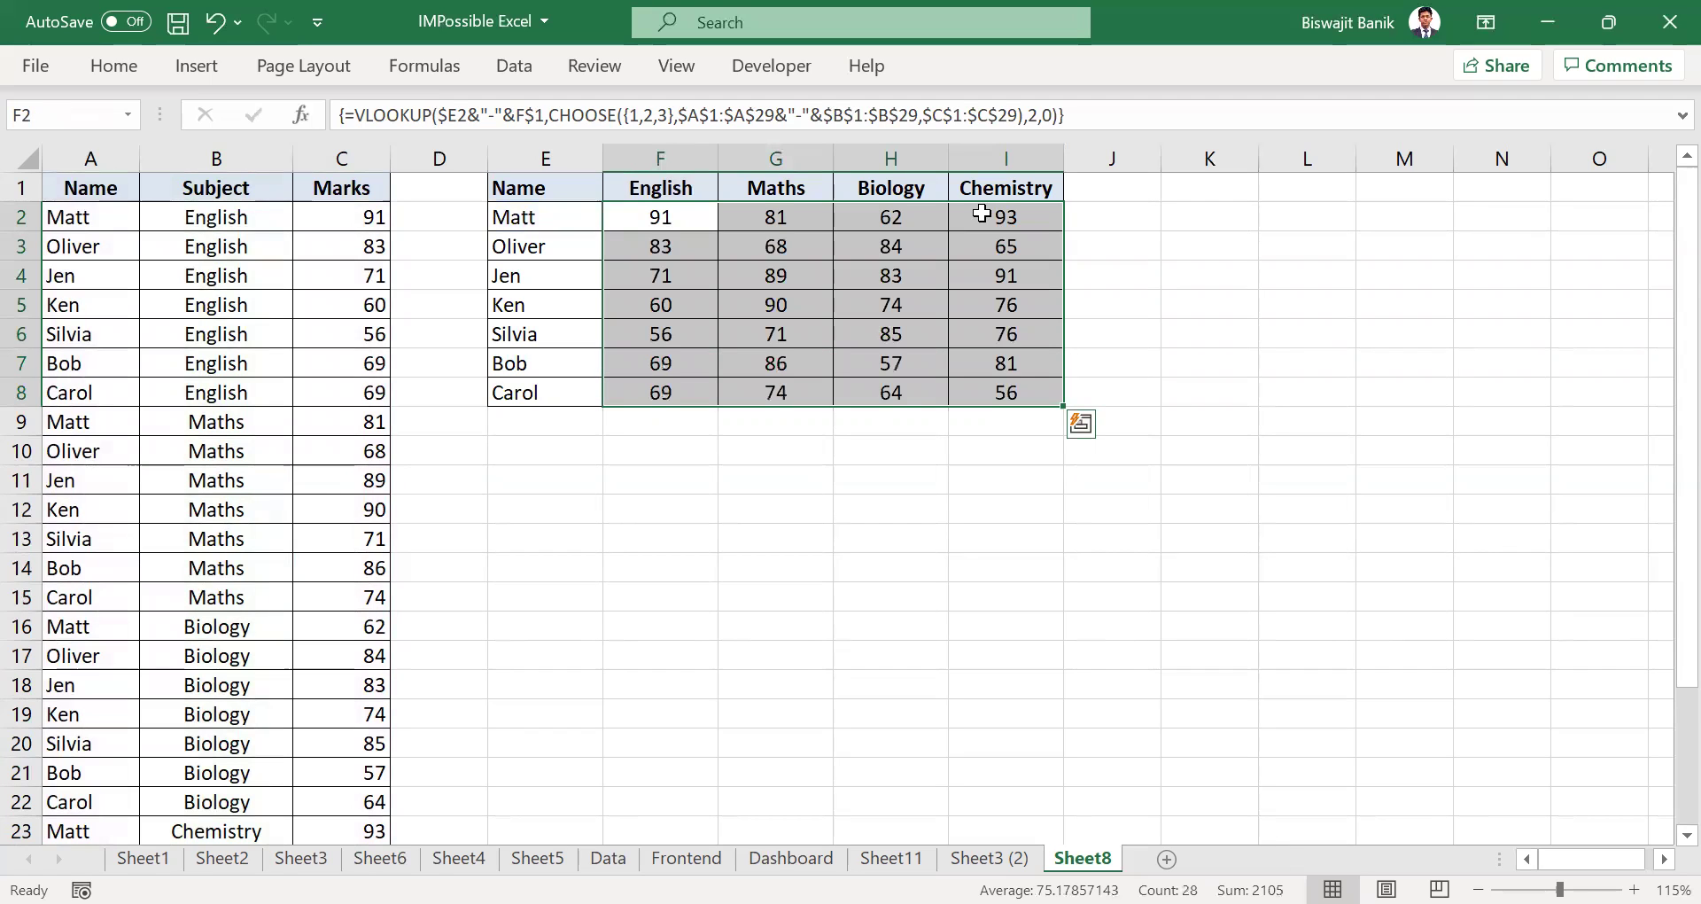